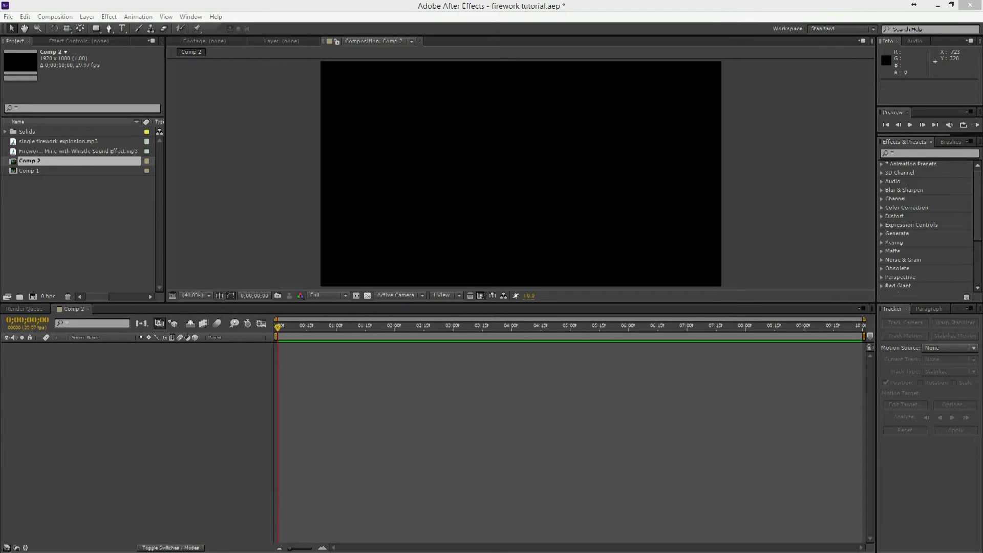
Add a null object to the Comp 2 composition
{"action": "right_click", "coordinate": [123, 378]}
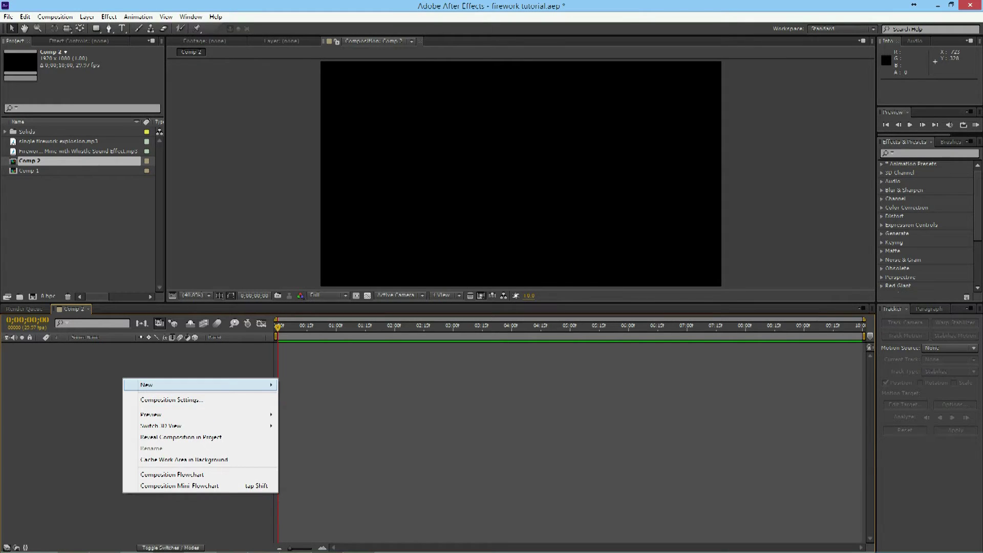
{"action": "mouse_move", "coordinate": [153, 384]}
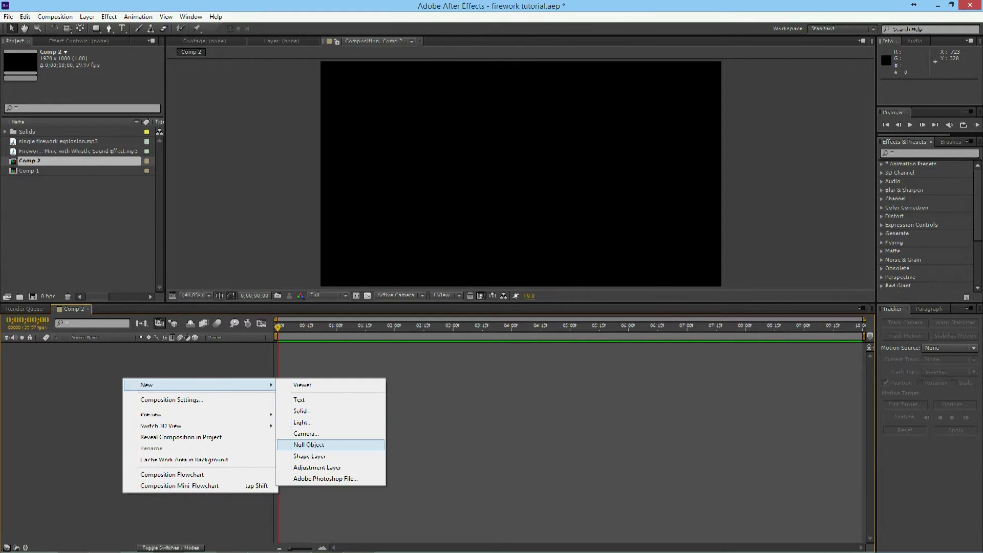
{"action": "left_click", "coordinate": [309, 445]}
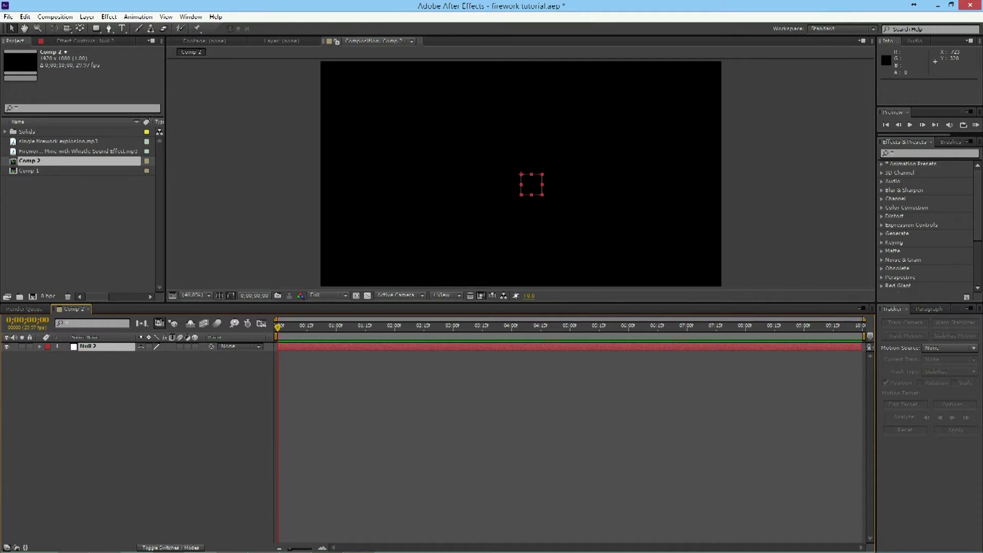
Create a black solid layer named Lightstreak in Comp 2
{"action": "right_click", "coordinate": [119, 384]}
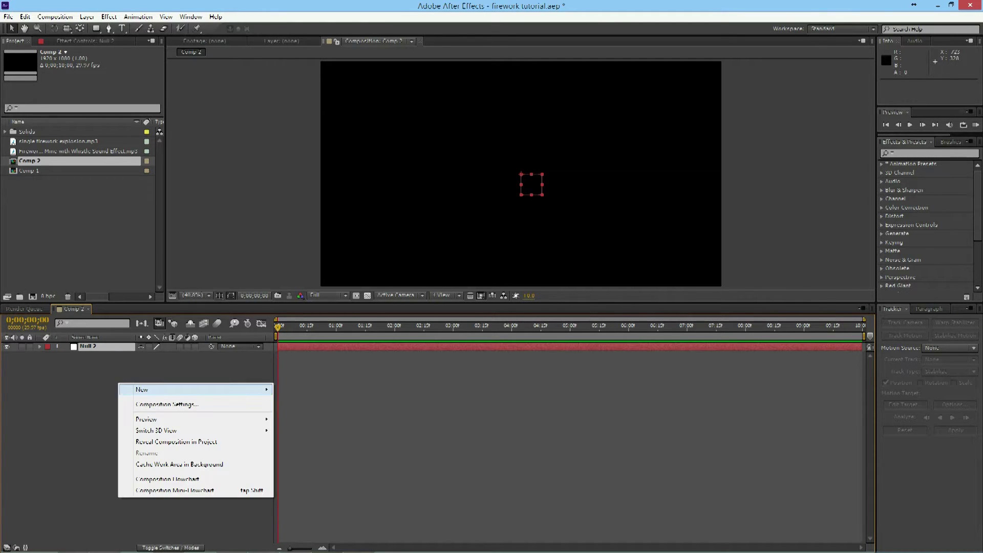
{"action": "mouse_move", "coordinate": [154, 390]}
{"action": "left_click", "coordinate": [298, 416]}
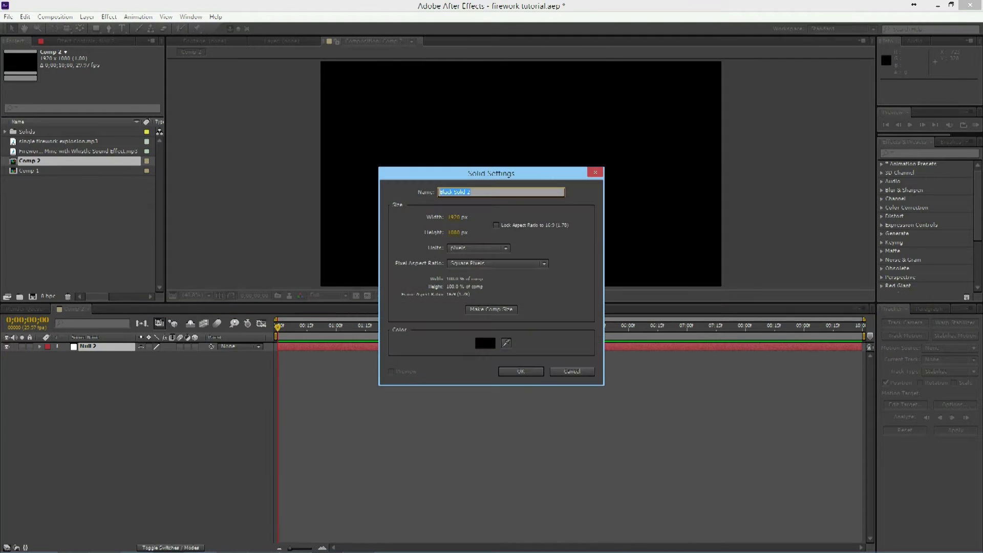
{"action": "type", "text": "Lightstreak"}
{"action": "key", "text": "Return"}
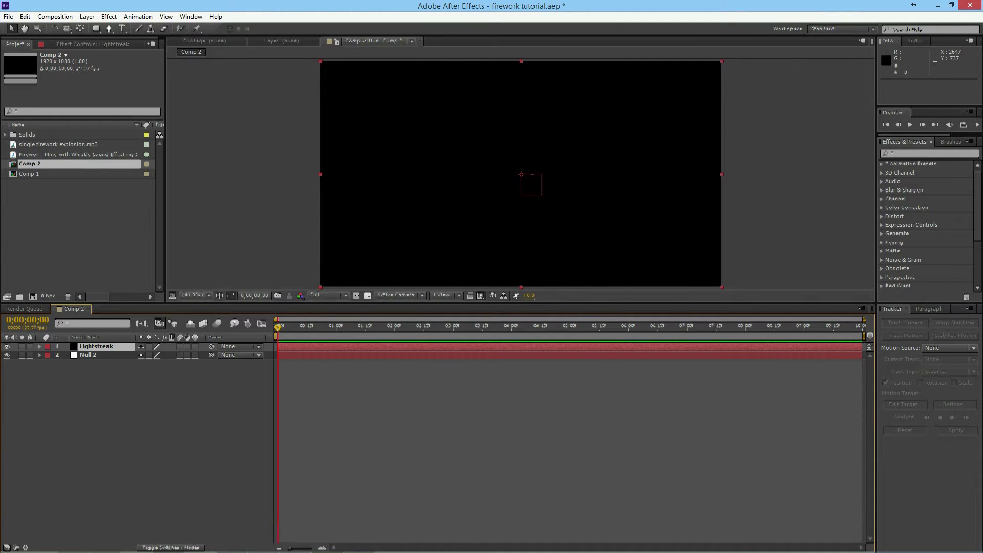
Find the CC Particle Systems II effect, apply it to the Lightstreak layer and preview the particles
{"action": "left_click", "coordinate": [899, 153]}
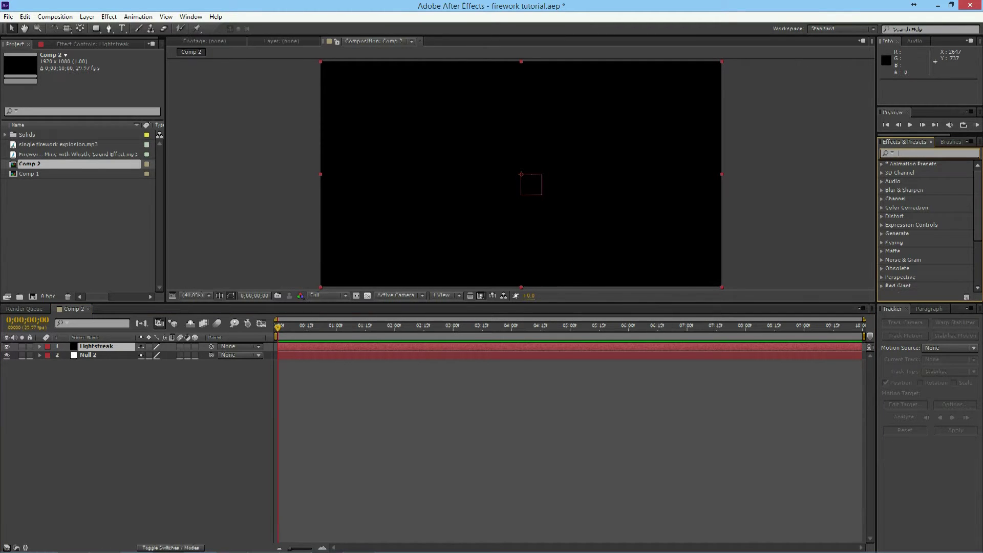
{"action": "type", "text": "par"}
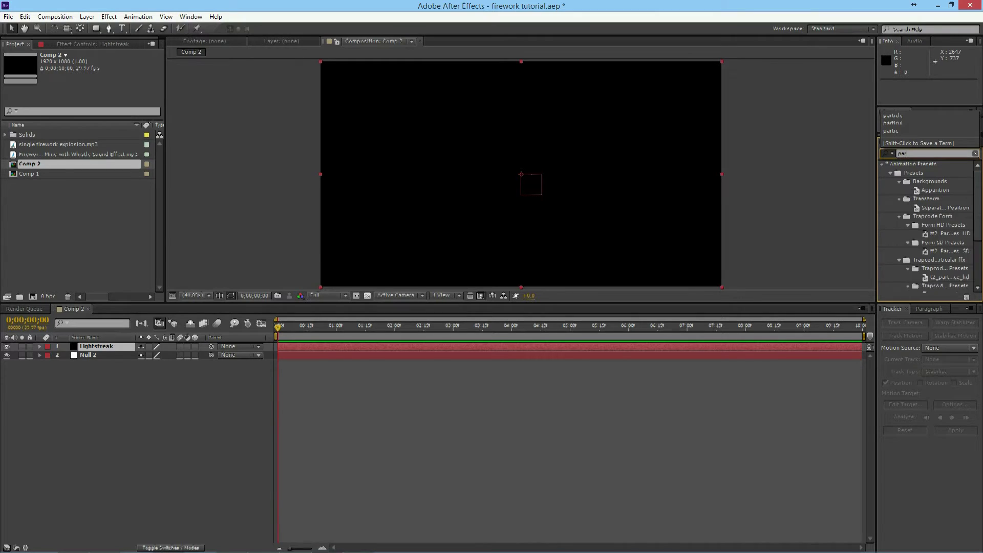
{"action": "type", "text": "ticle"}
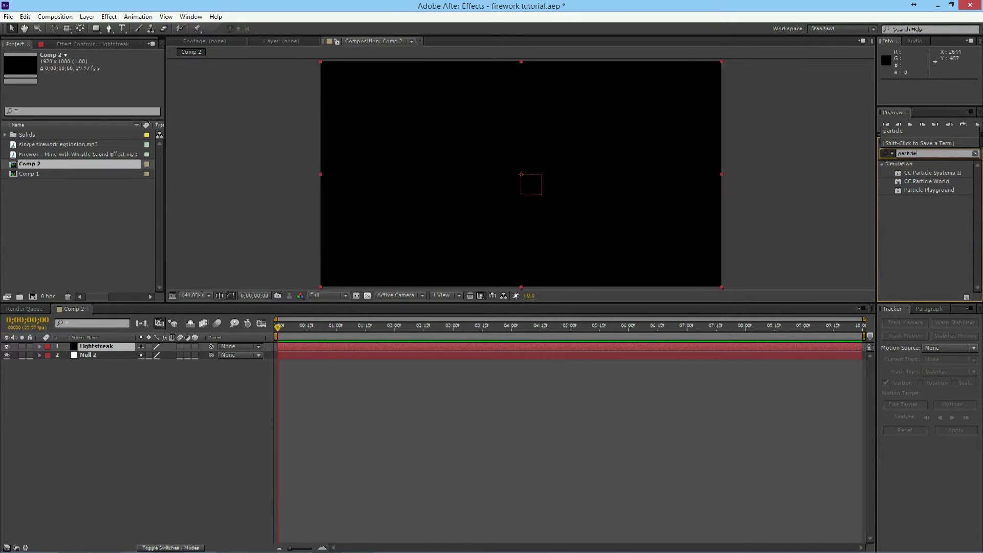
{"action": "key", "text": "Return"}
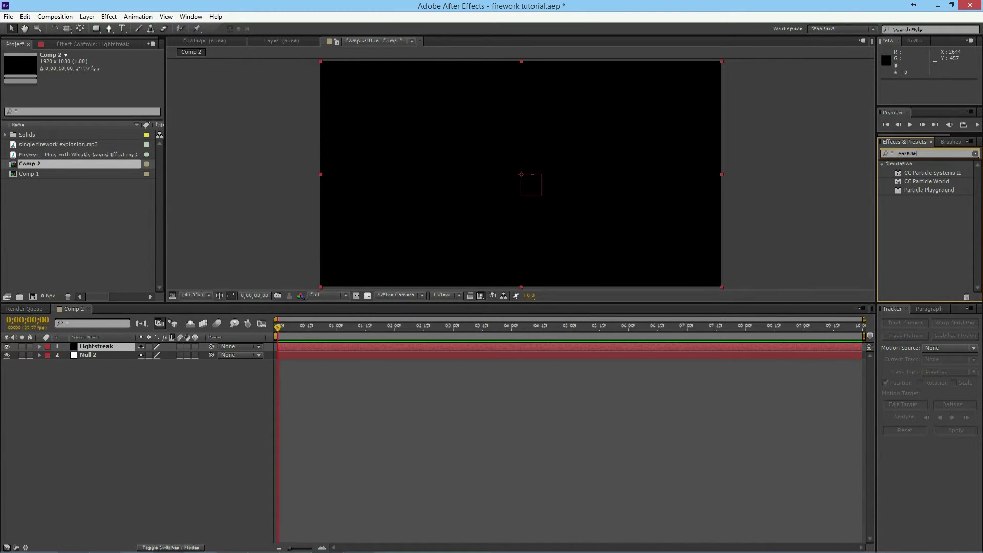
{"action": "left_click_drag", "start_coordinate": [930, 173], "coordinate": [94, 347]}
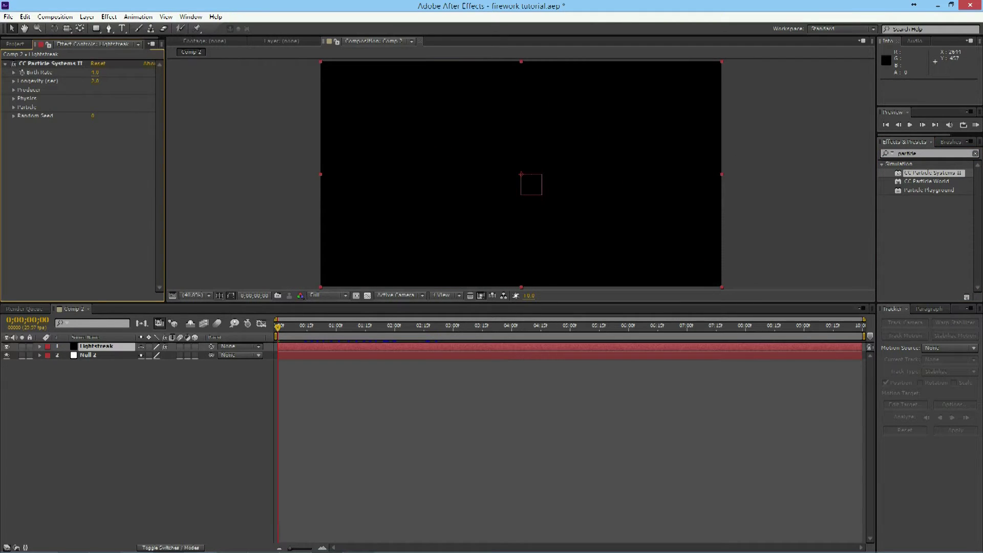
{"action": "key", "text": "space"}
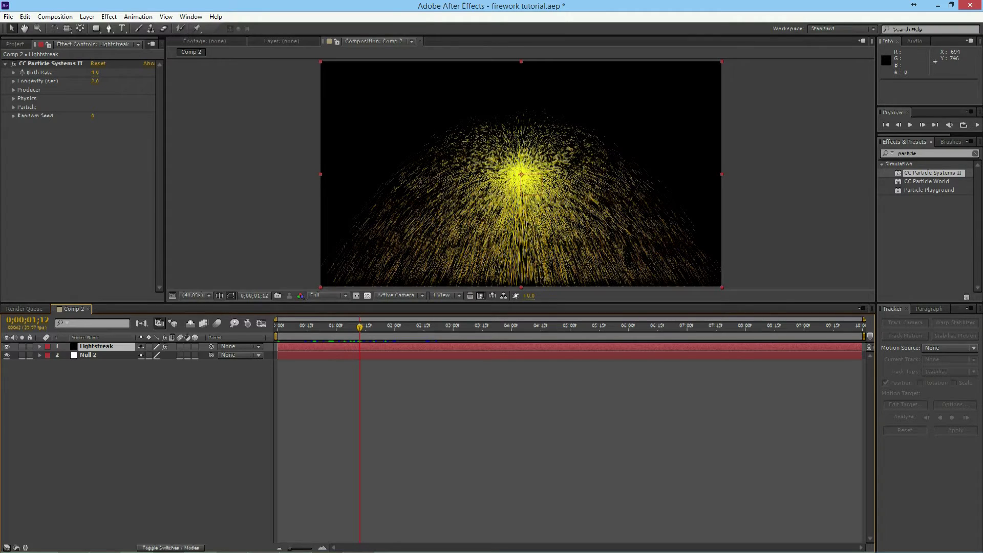
Set the particle producer's Radius X and Radius Y to 0.2
{"action": "left_click", "coordinate": [14, 90]}
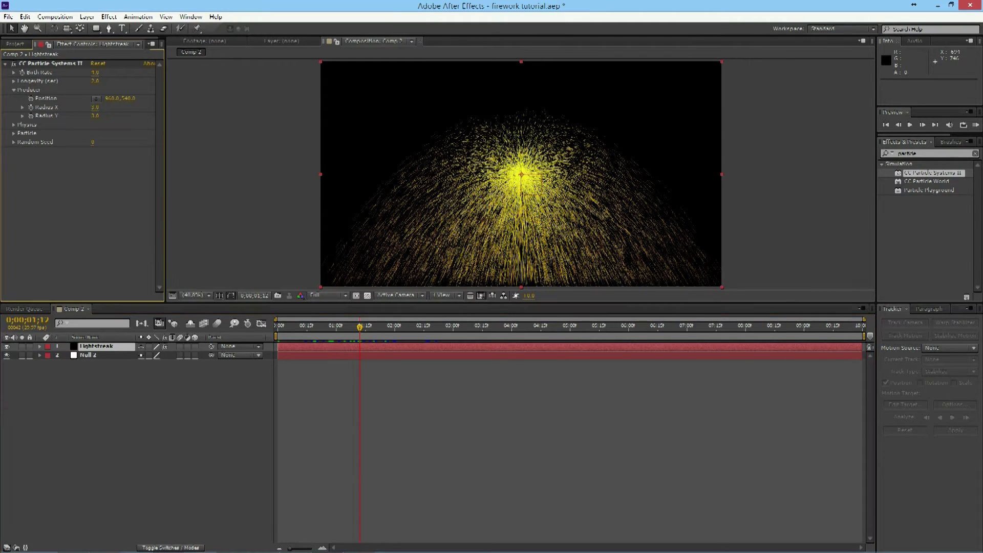
{"action": "left_click", "coordinate": [14, 125]}
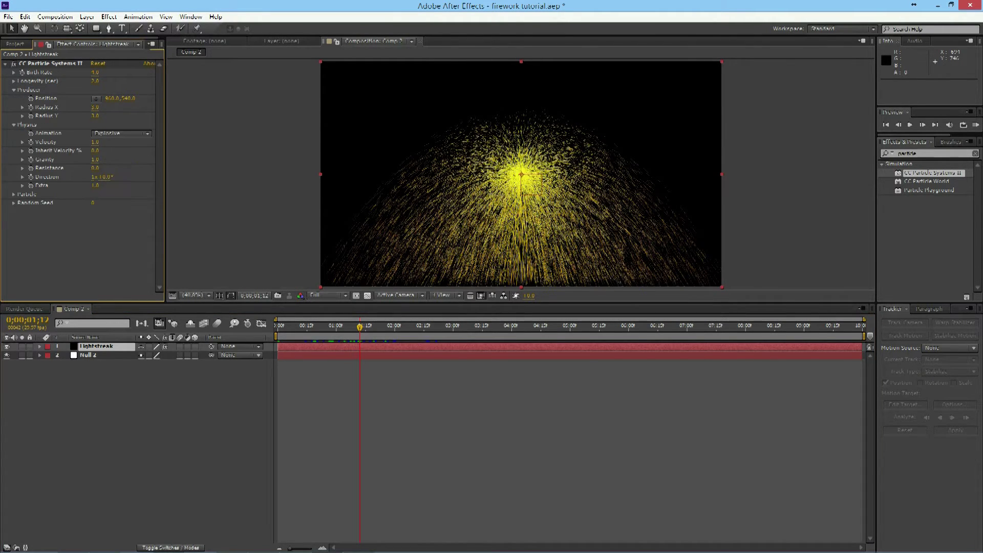
{"action": "left_click", "coordinate": [95, 107]}
{"action": "type", "text": "0.2"}
{"action": "key", "text": "Return"}
{"action": "left_click", "coordinate": [95, 116]}
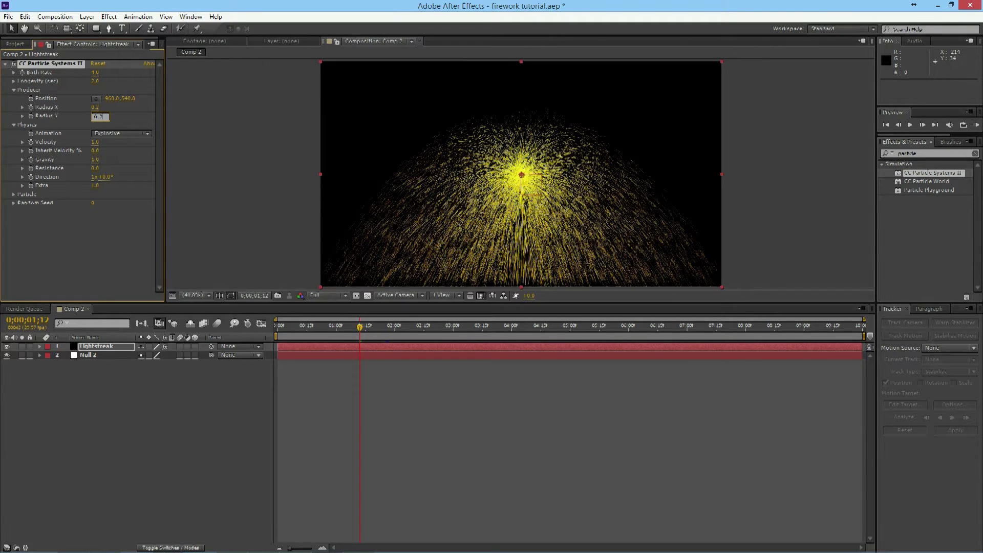
{"action": "key", "text": "Return"}
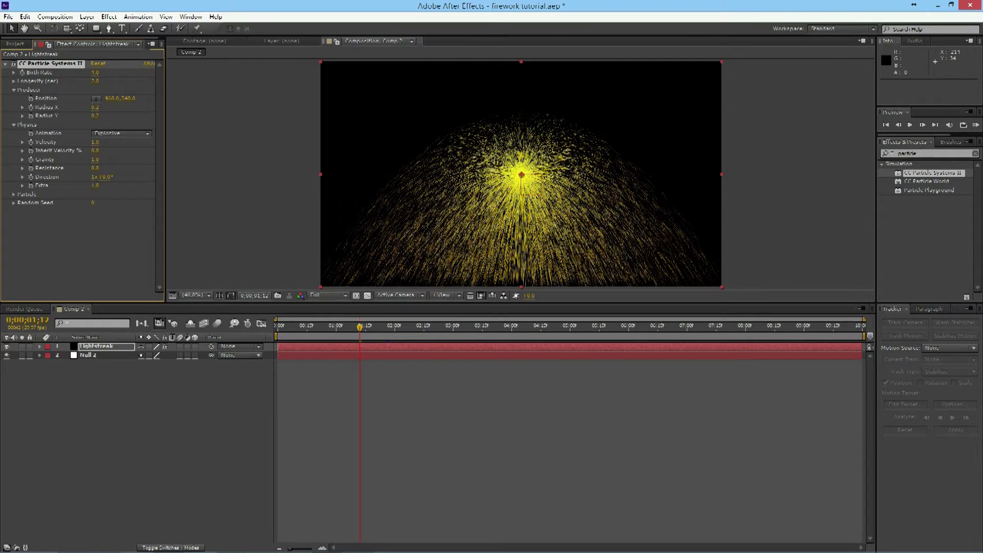
Set the particle physics animation to Direction Normalized and the velocity to 0
{"action": "left_click", "coordinate": [121, 133]}
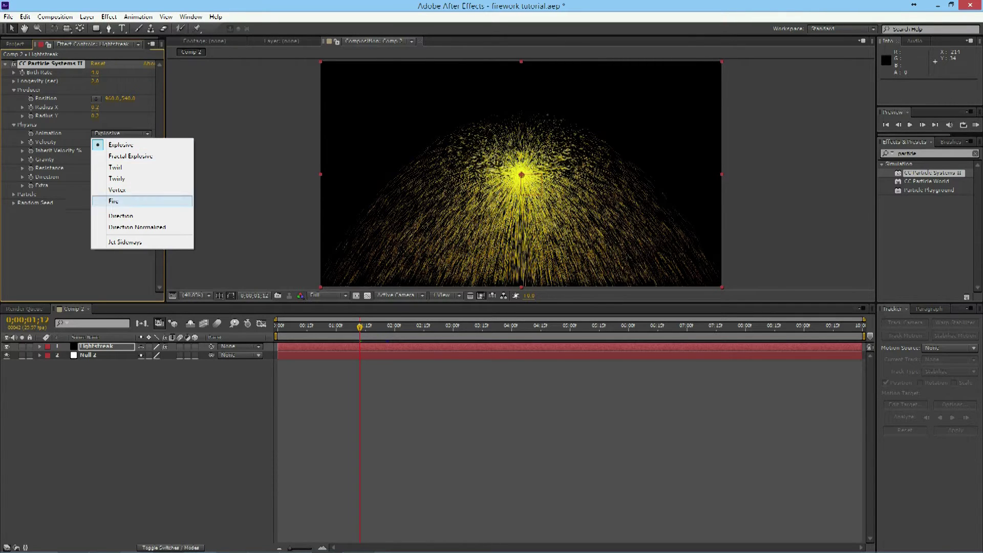
{"action": "key", "text": "Return"}
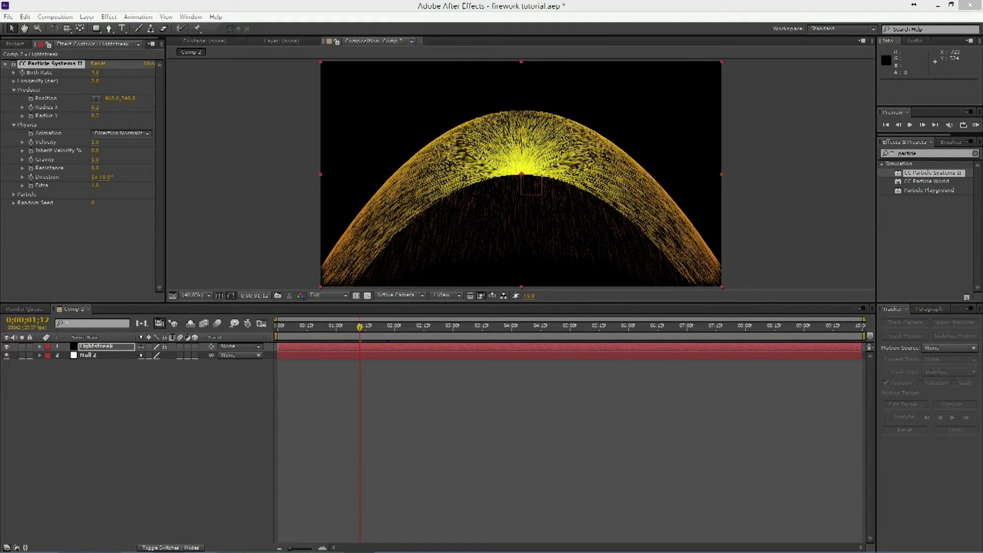
{"action": "left_click", "coordinate": [95, 142]}
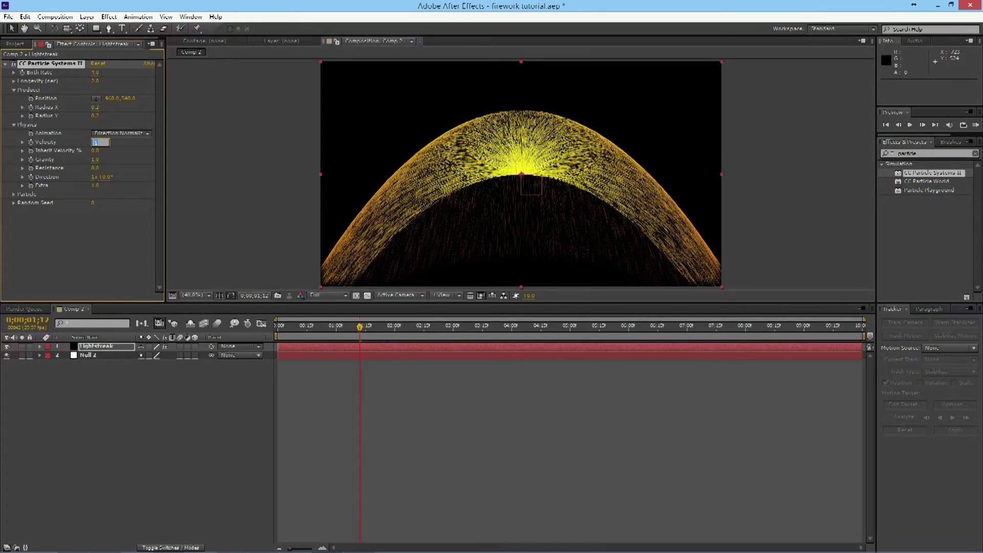
{"action": "type", "text": "0"}
{"action": "key", "text": "Return"}
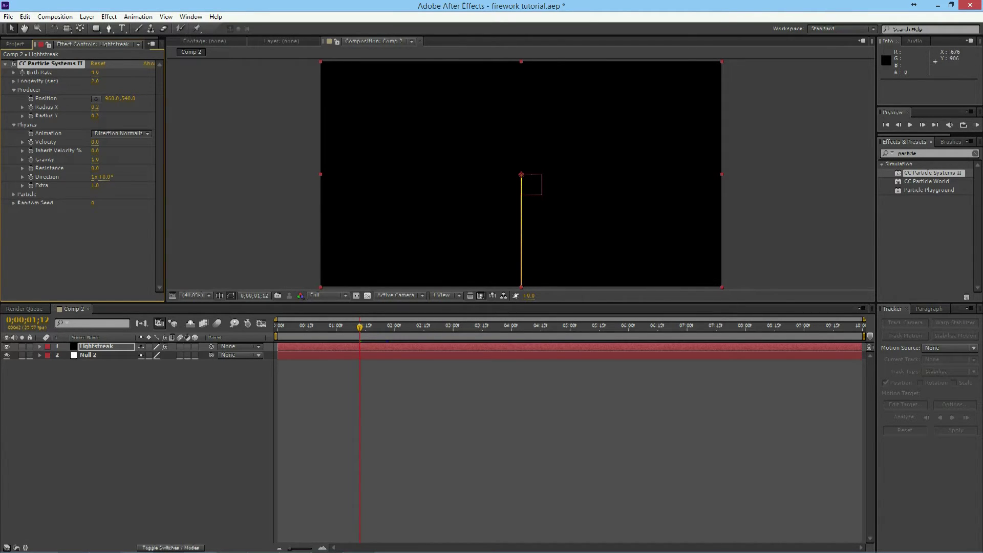
Reveal the null layer's position and move its anchor point to the centre of the null's square
{"action": "left_click", "coordinate": [88, 355]}
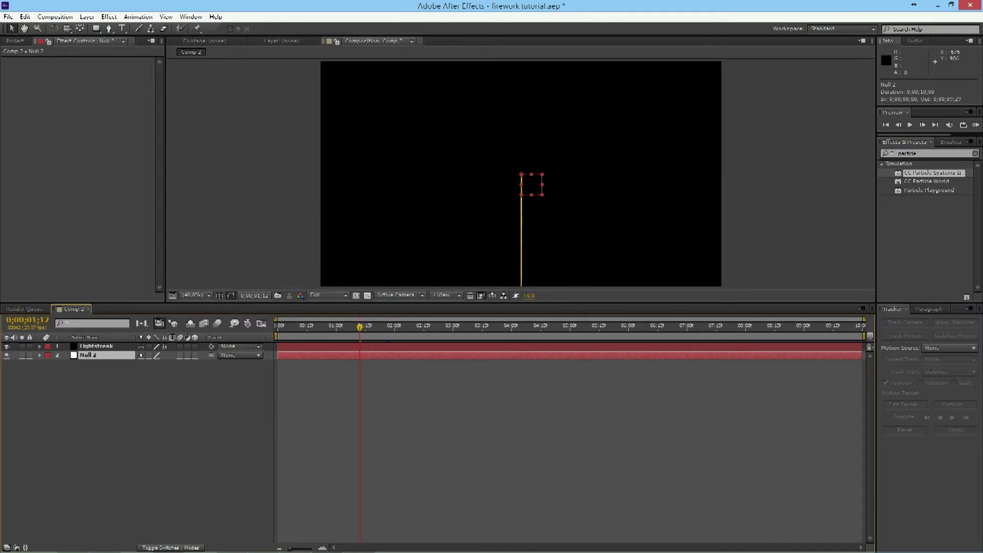
{"action": "key", "text": "p"}
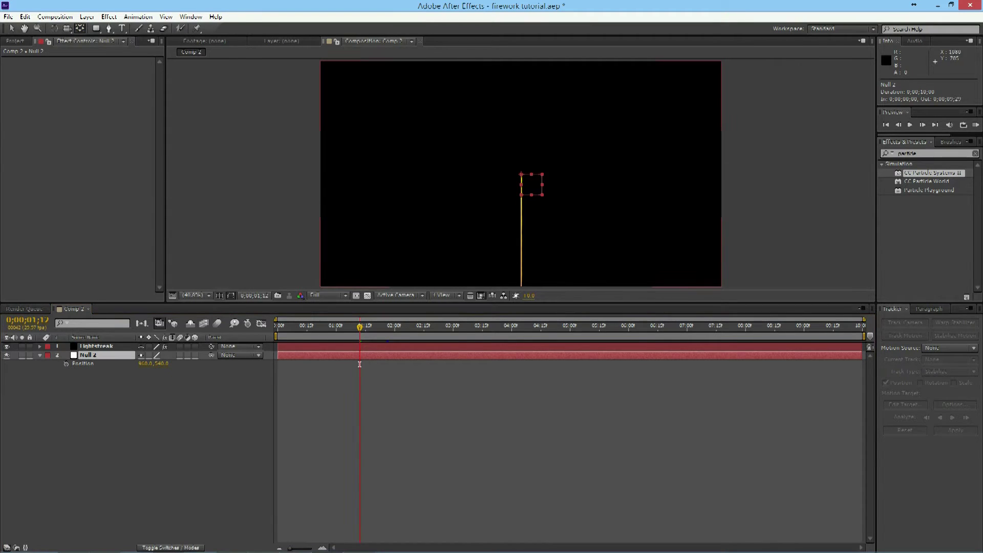
{"action": "left_click_drag", "start_coordinate": [522, 174], "coordinate": [530, 185]}
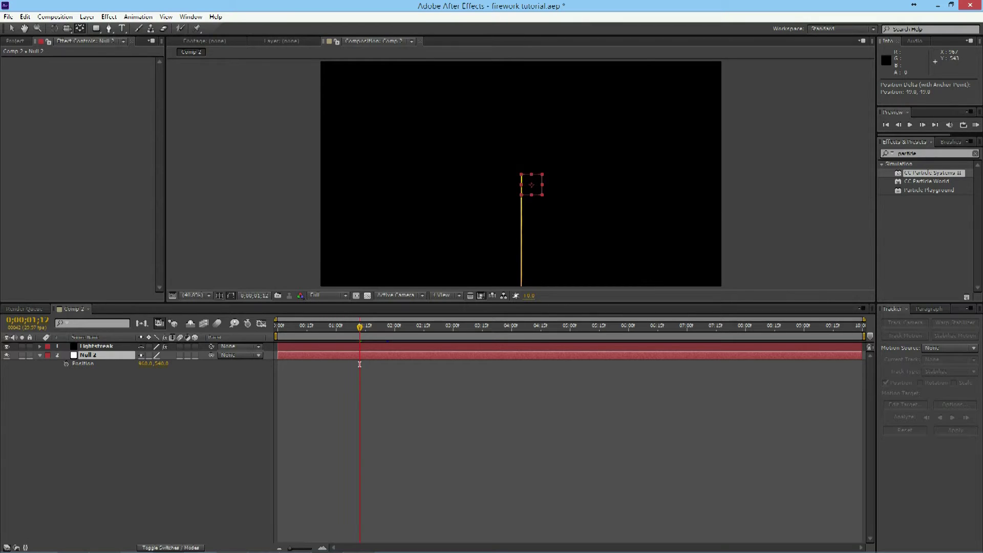
{"action": "left_click_drag", "start_coordinate": [530, 185], "coordinate": [530, 185]}
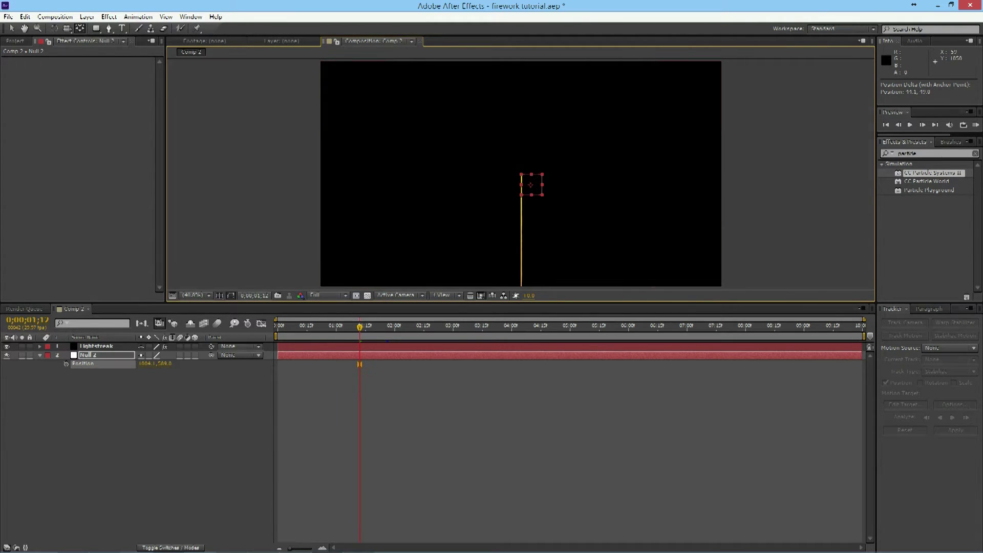
Add an expression to Lightstreak's producer position that links it to the position of Null 2
{"action": "left_click", "coordinate": [96, 346]}
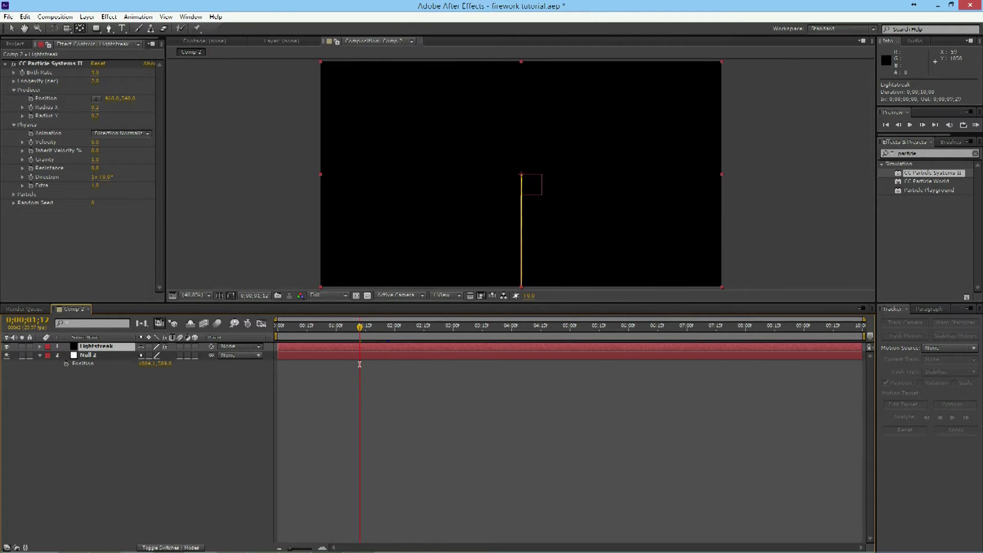
{"action": "left_click", "coordinate": [30, 98], "text": "alt"}
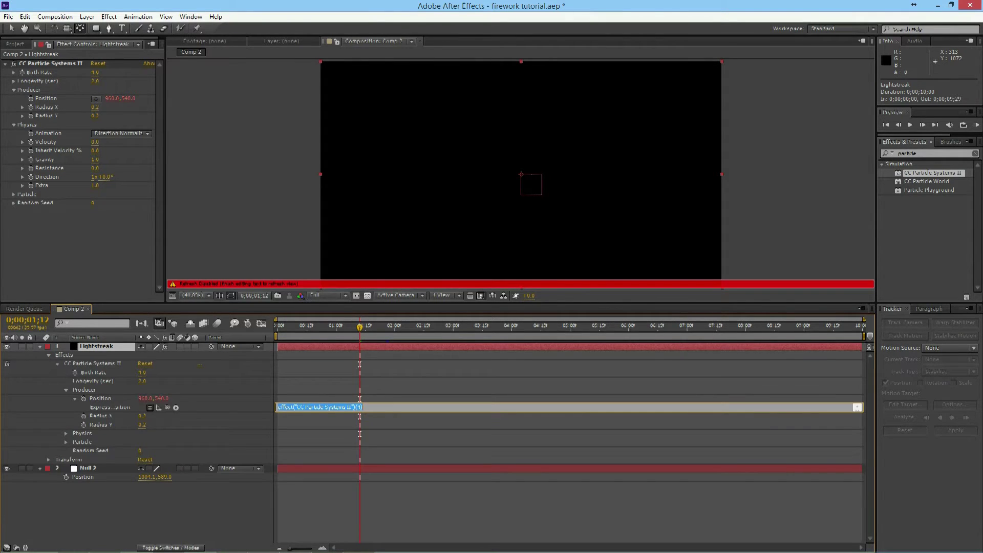
{"action": "left_click_drag", "start_coordinate": [167, 407], "coordinate": [95, 470]}
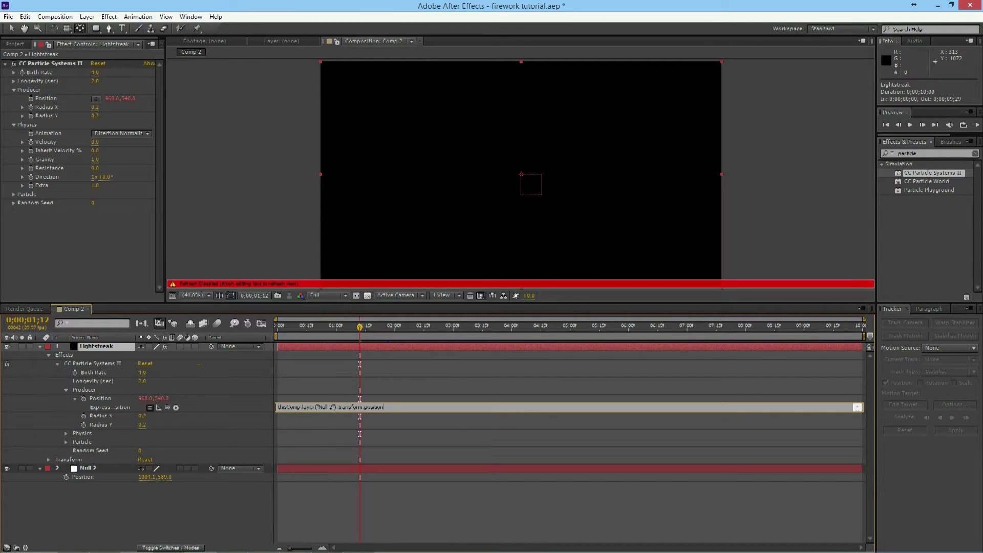
{"action": "left_click", "coordinate": [386, 504]}
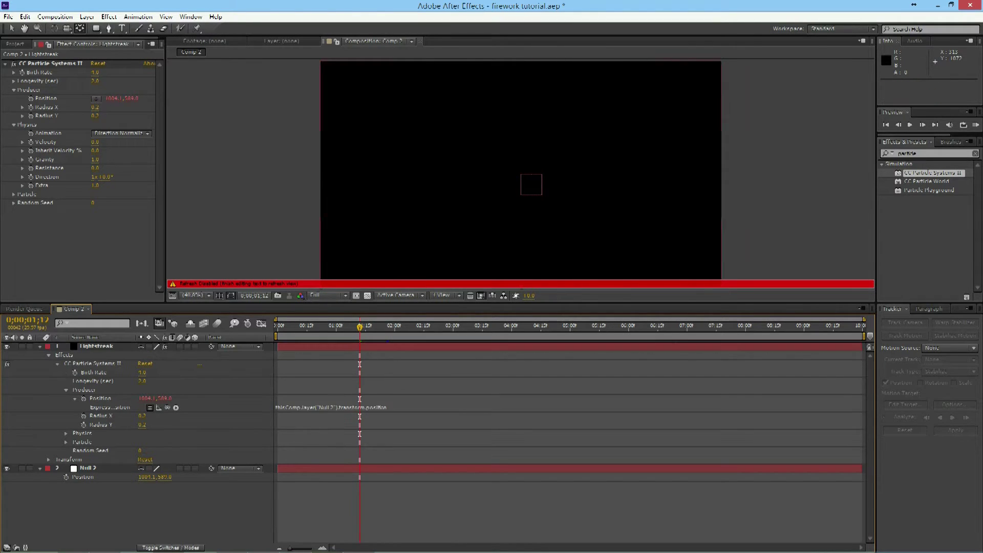
Go to 0;00;00;25 and shift the null horizontally to an X position of about 980 to test the link
{"action": "left_click_drag", "start_coordinate": [359, 326], "coordinate": [326, 326]}
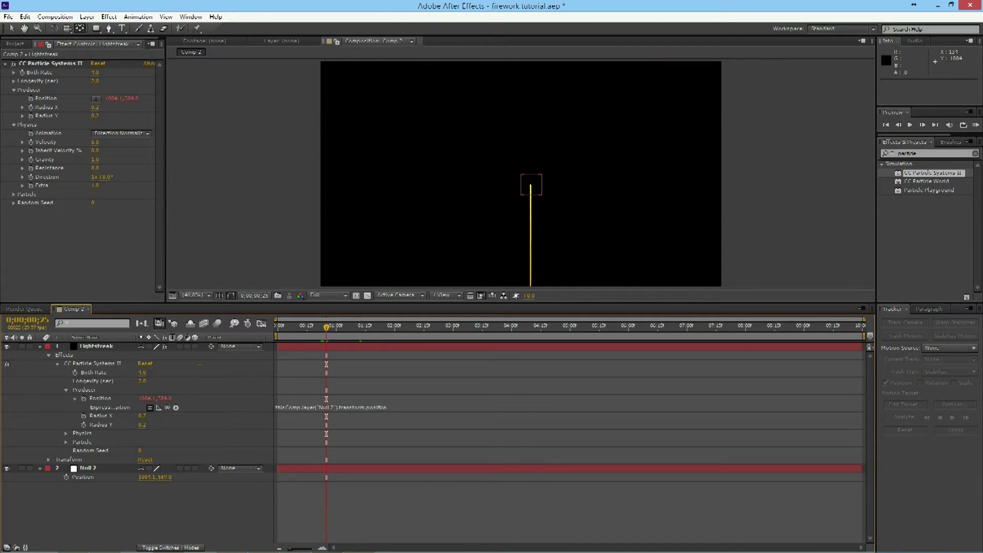
{"action": "left_click", "coordinate": [88, 468]}
{"action": "mouse_move", "coordinate": [146, 477]}
{"action": "left_mouse_down"}
{"action": "mouse_move", "coordinate": [87, 476]}
{"action": "mouse_move", "coordinate": [134, 477]}
{"action": "left_mouse_up"}
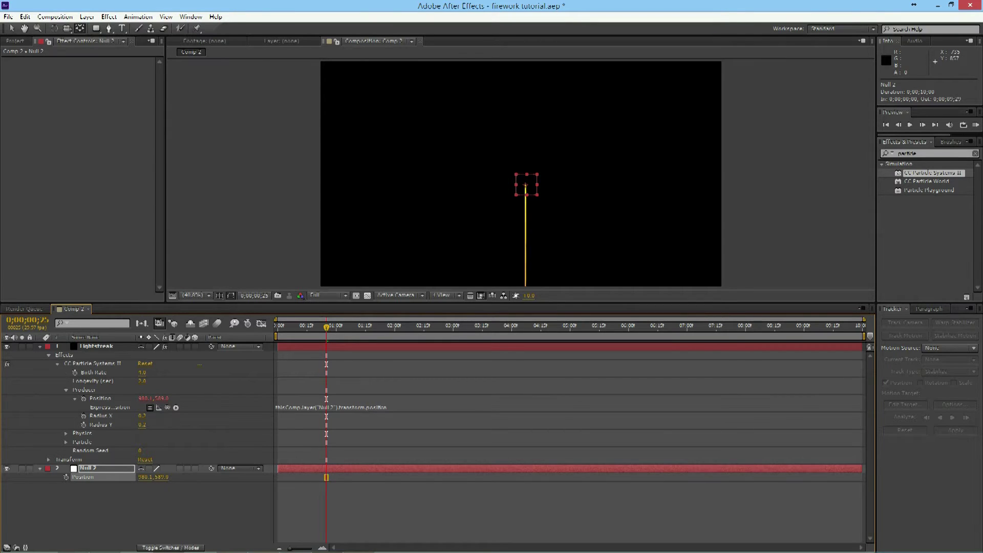
{"action": "key", "text": "ctrl+0"}
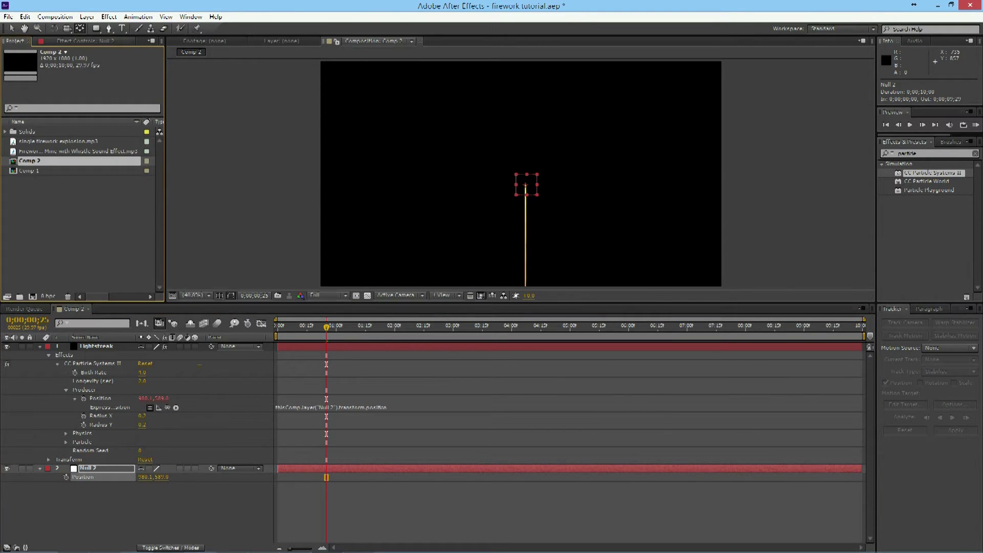
{"action": "key", "text": "F3"}
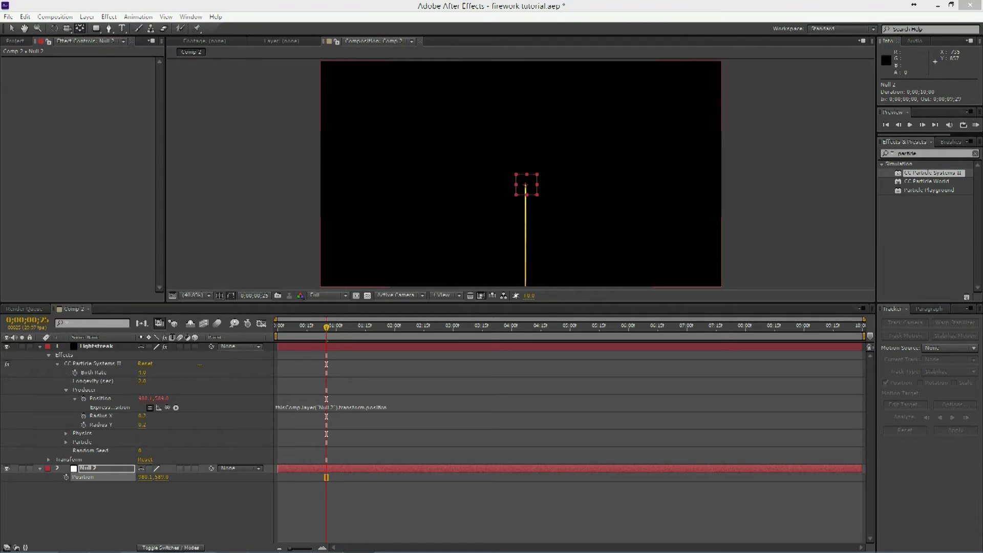
Set the particle longevity of the Lightstreak layer to 0.3 seconds
{"action": "left_click", "coordinate": [96, 346]}
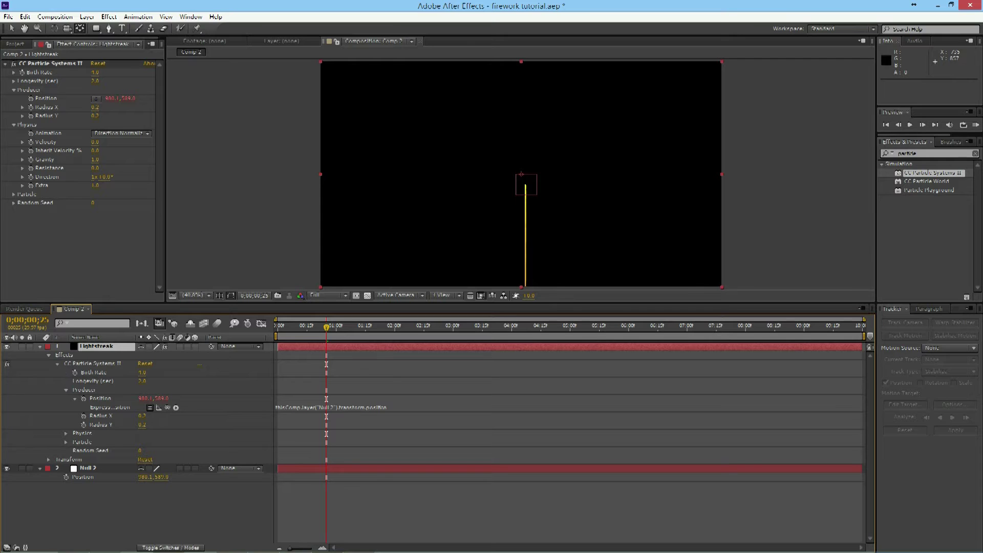
{"action": "left_click_drag", "start_coordinate": [143, 380], "coordinate": [137, 381]}
{"action": "left_click_drag", "start_coordinate": [95, 81], "coordinate": [93, 81]}
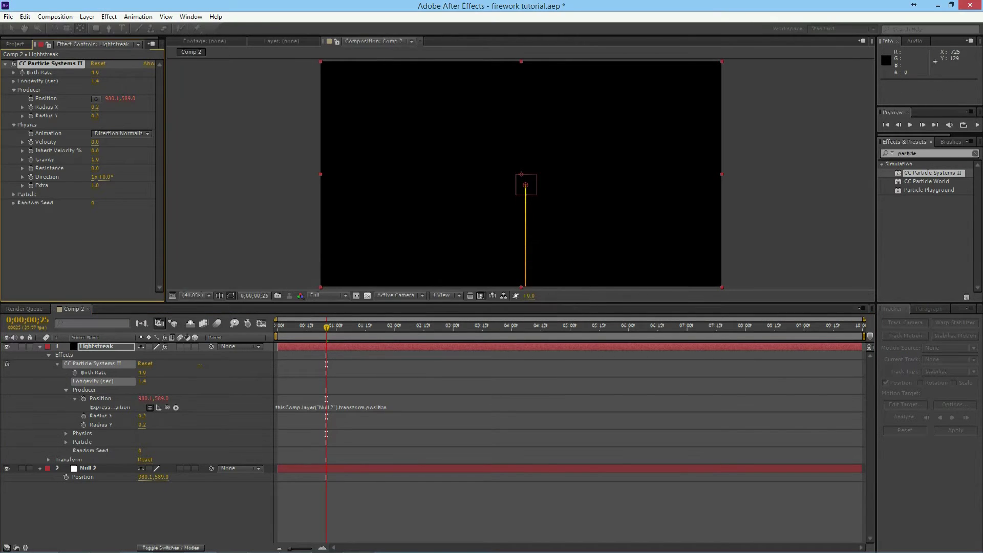
{"action": "left_click", "coordinate": [95, 81]}
{"action": "type", "text": "0"}
{"action": "type", "text": "0.1"}
{"action": "key", "text": "Return"}
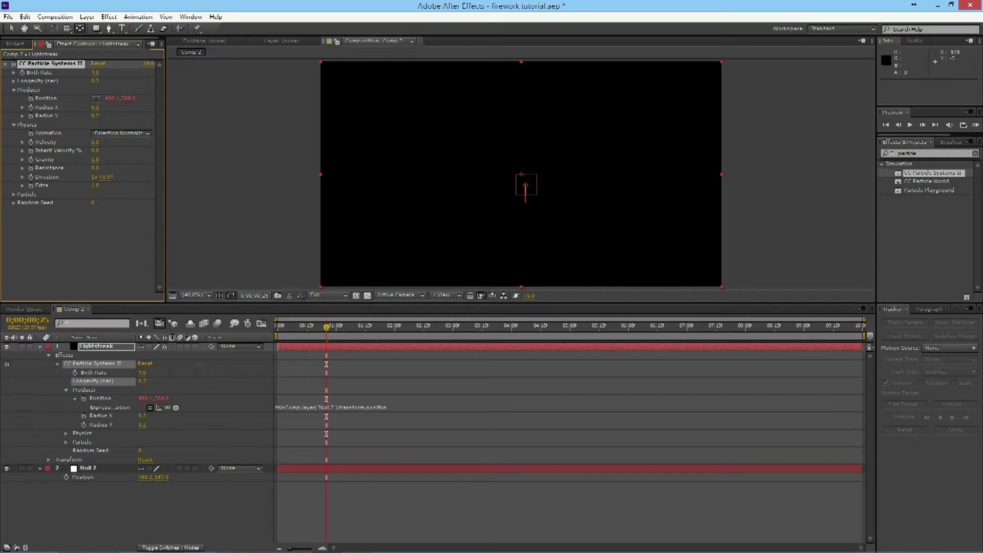
Keyframe the position of Null 2 at the first frame, with its Y value lowered to about 1079
{"action": "left_click", "coordinate": [88, 468]}
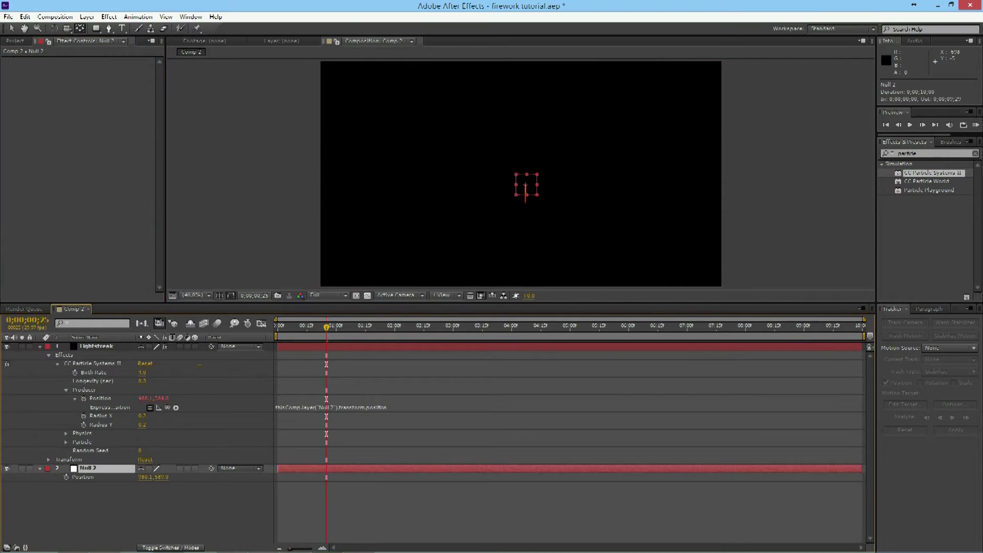
{"action": "key", "text": "Home"}
{"action": "key", "text": "alt+shift+p"}
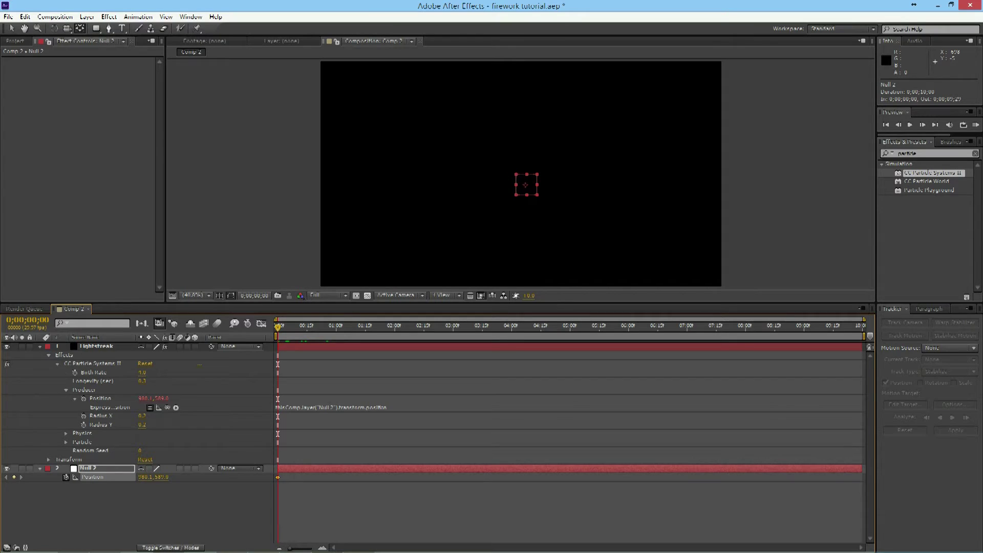
{"action": "left_click_drag", "start_coordinate": [161, 476], "coordinate": [415, 477]}
Raise Null 2 vertically to the upper part of the frame at 0;00;01;15 as a second position keyframe, and play back the motion
{"action": "left_click", "coordinate": [365, 329]}
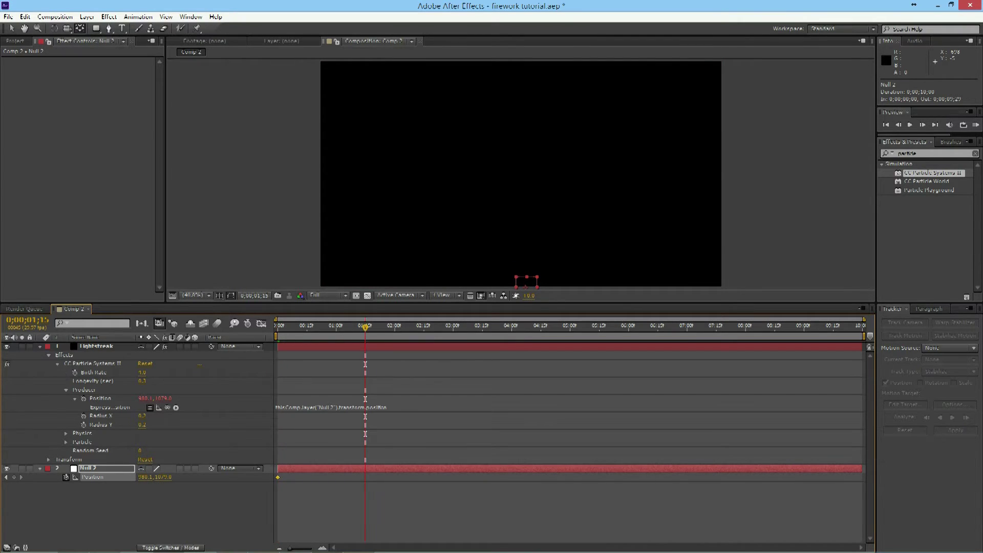
{"action": "left_click_drag", "start_coordinate": [163, 477], "coordinate": [1, 477]}
{"action": "left_click_drag", "start_coordinate": [161, 477], "coordinate": [136, 476]}
{"action": "key", "text": "shift+Up"}
{"action": "key", "text": "shift+Up"}
{"action": "key", "text": "shift+Up"}
{"action": "key", "text": "shift+Up"}
{"action": "key", "text": "shift+Down"}
{"action": "key", "text": "shift+Down"}
{"action": "key", "text": "shift+Down"}
{"action": "key", "text": "shift+Down"}
{"action": "mouse_move", "coordinate": [365, 326]}
{"action": "left_mouse_down"}
{"action": "mouse_move", "coordinate": [278, 326]}
{"action": "mouse_move", "coordinate": [338, 326]}
{"action": "left_mouse_up"}
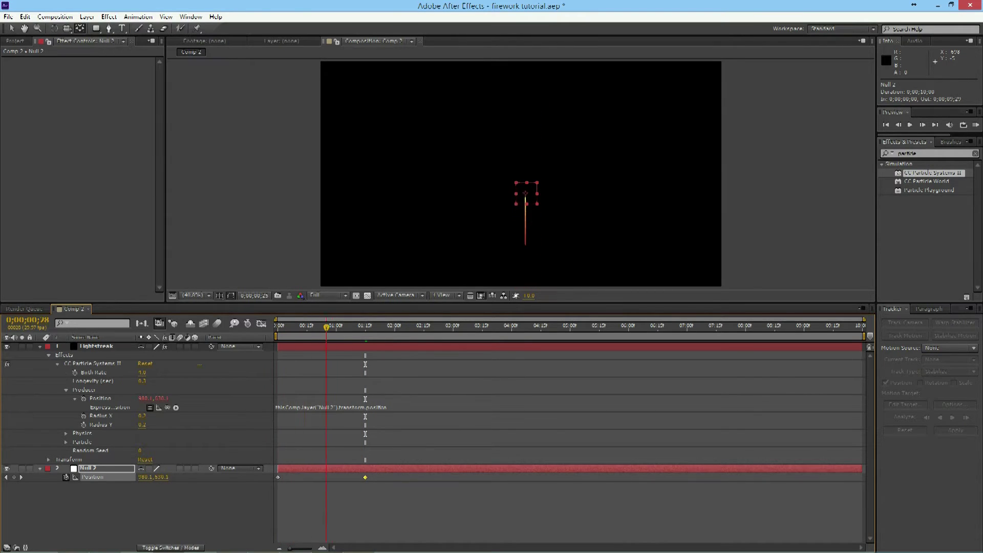
{"action": "key", "text": "space"}
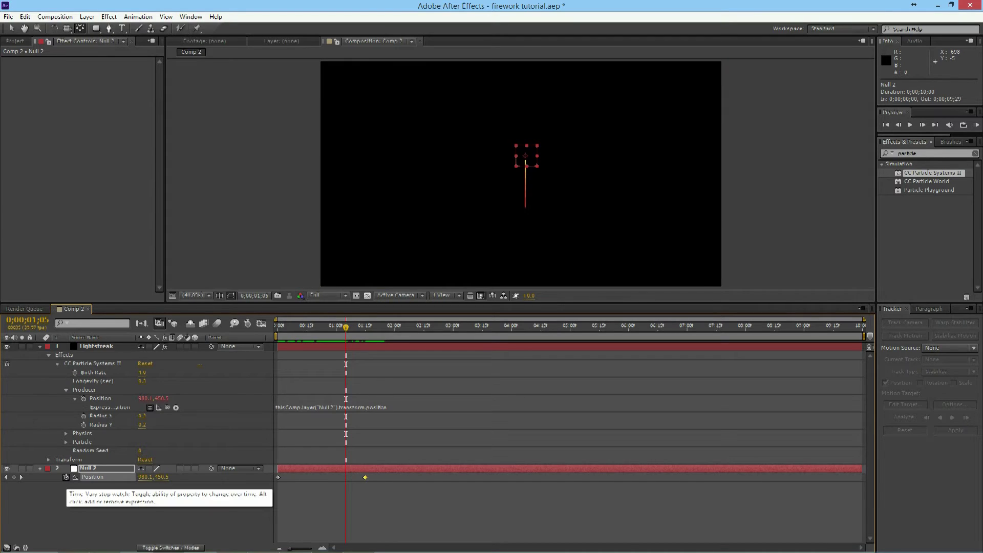
Add the expression wiggle(6,20) to the position of Null 2 and scrub back to check the streak
{"action": "left_click", "coordinate": [66, 476], "text": "alt"}
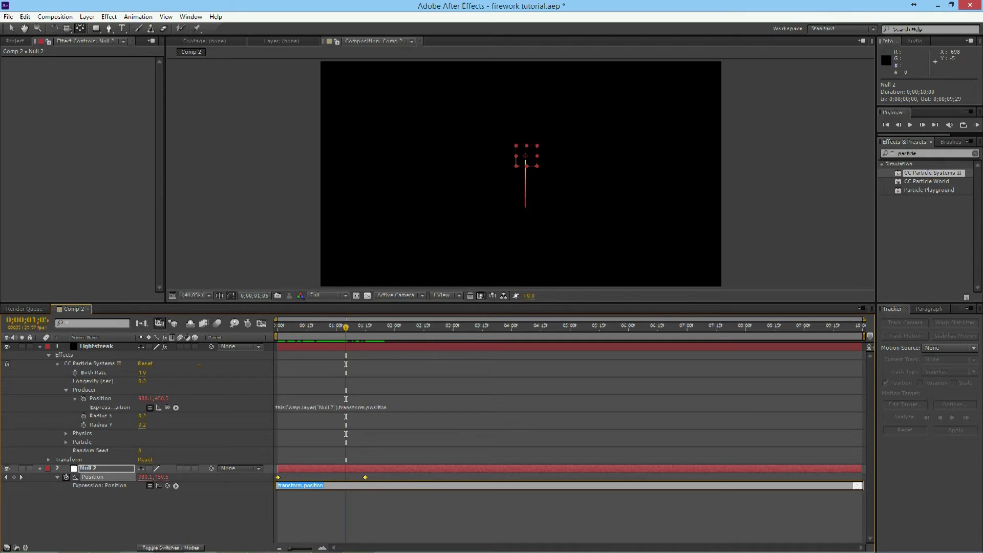
{"action": "type", "text": "wiggle(6,20"}
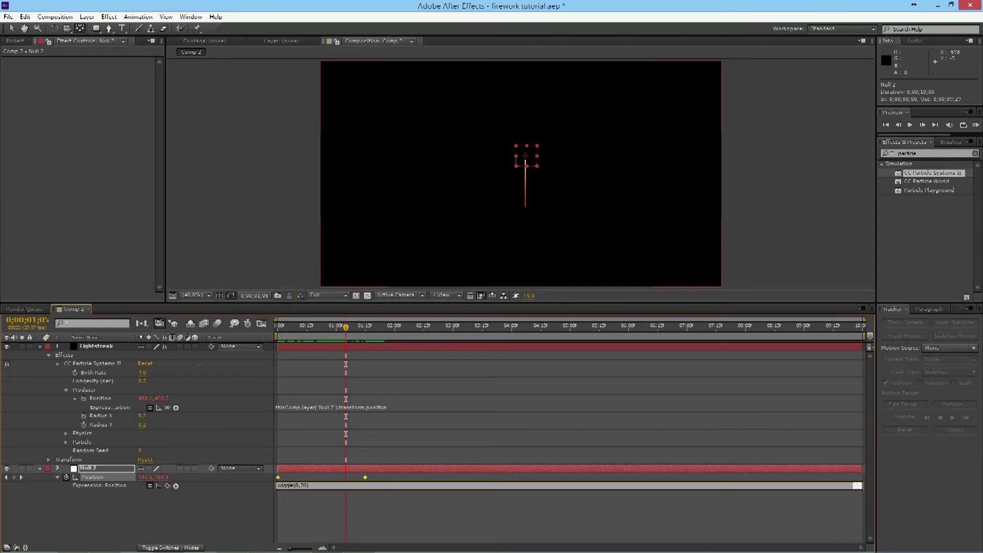
{"action": "key", "text": "KP_Enter"}
{"action": "mouse_move", "coordinate": [346, 326]}
{"action": "left_mouse_down"}
{"action": "mouse_move", "coordinate": [276, 326]}
{"action": "mouse_move", "coordinate": [468, 327]}
{"action": "mouse_move", "coordinate": [278, 326]}
{"action": "mouse_move", "coordinate": [399, 326]}
{"action": "mouse_move", "coordinate": [327, 326]}
{"action": "left_mouse_up"}
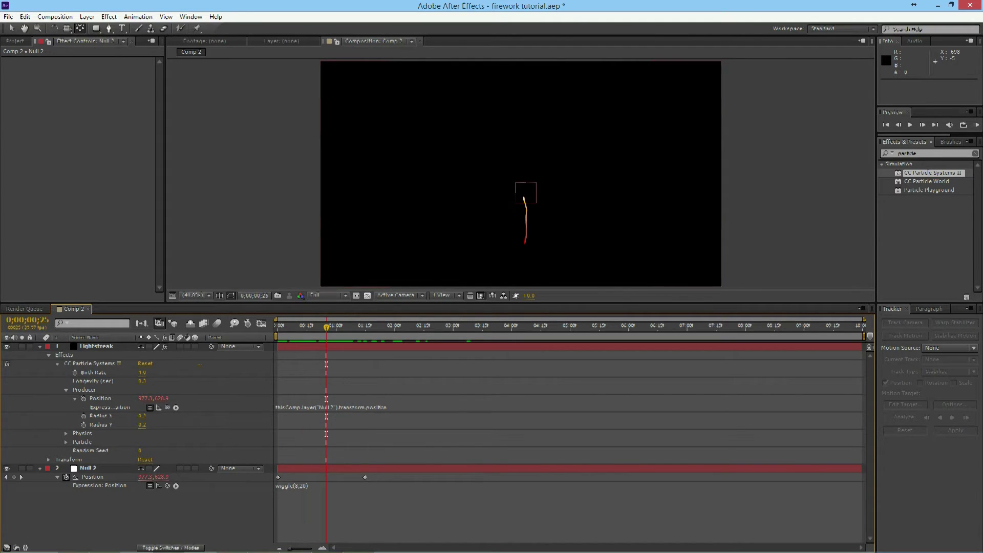
Set the Lightstreak particles' birth color to white and their death color to black
{"action": "left_click", "coordinate": [96, 346]}
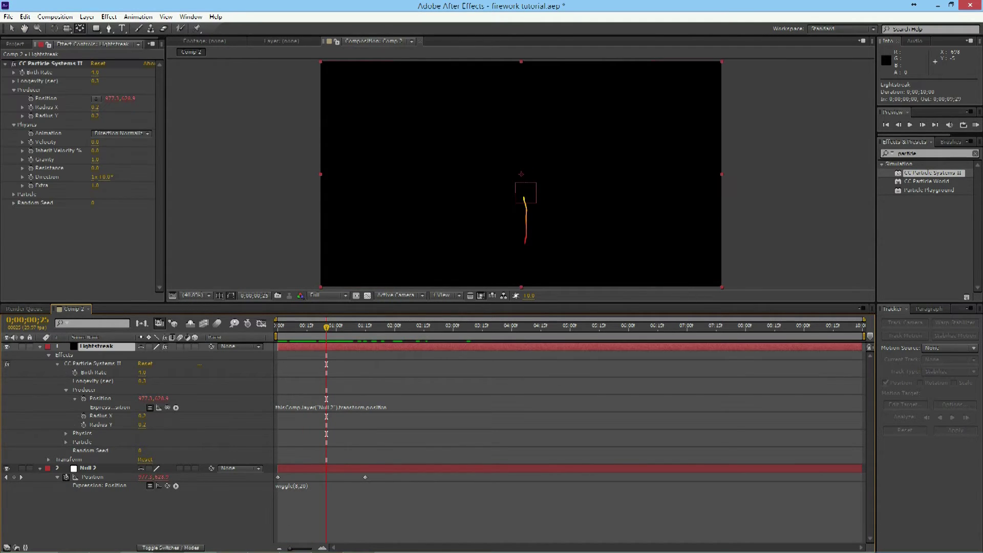
{"action": "left_click", "coordinate": [14, 194]}
{"action": "scroll", "coordinate": [81, 179], "scroll_direction": "down", "scroll_amount": 1}
{"action": "left_click", "coordinate": [97, 270]}
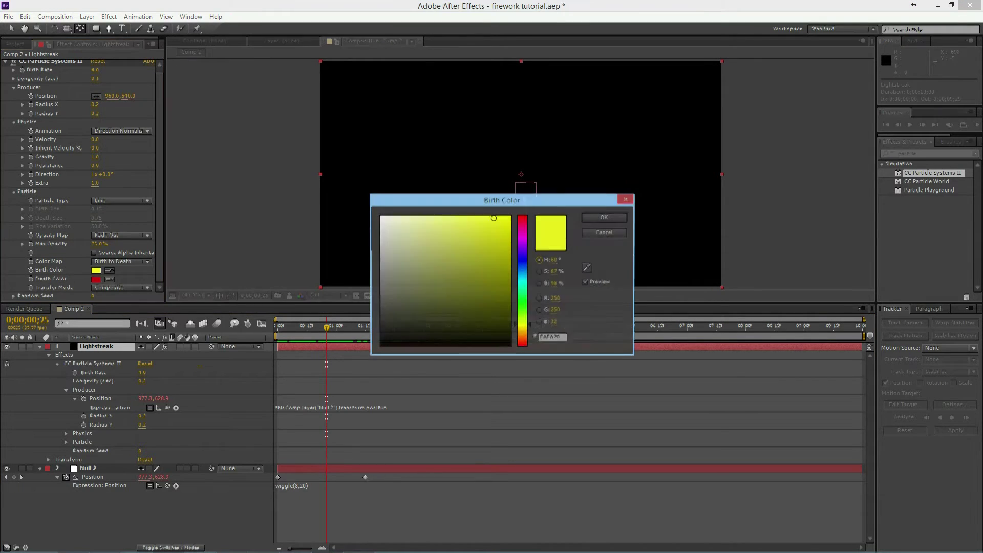
{"action": "left_click", "coordinate": [381, 217]}
{"action": "left_click", "coordinate": [604, 217]}
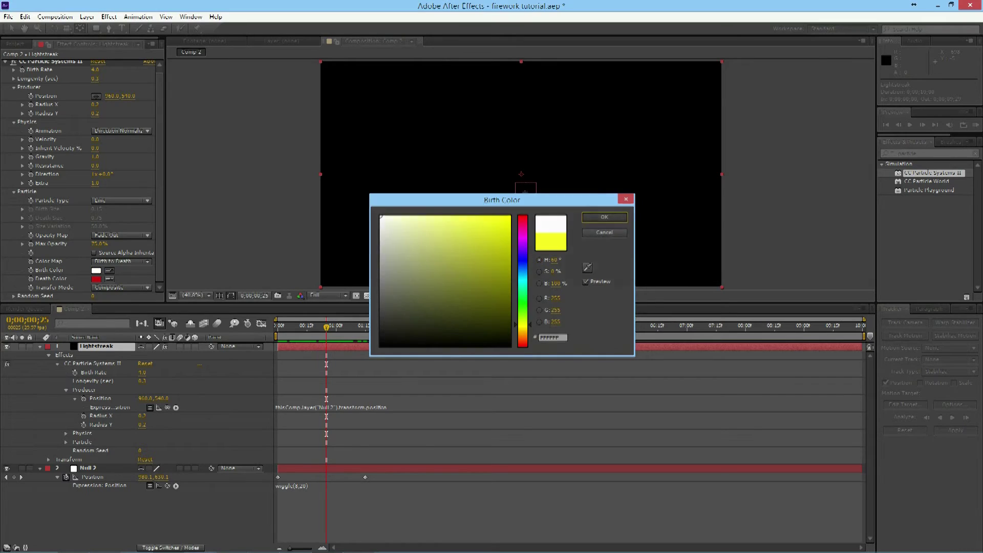
{"action": "left_click", "coordinate": [96, 279]}
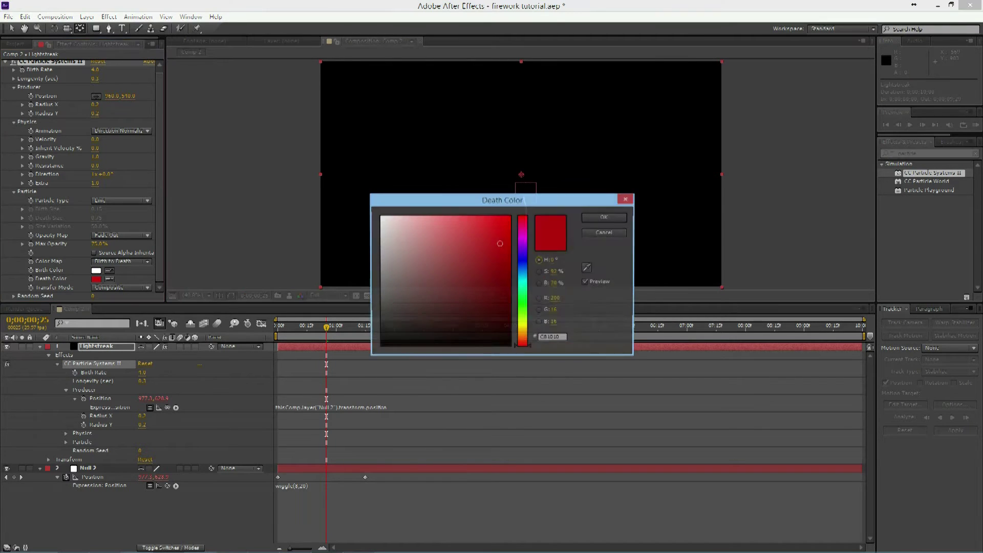
{"action": "left_click", "coordinate": [509, 346]}
{"action": "left_click", "coordinate": [604, 217]}
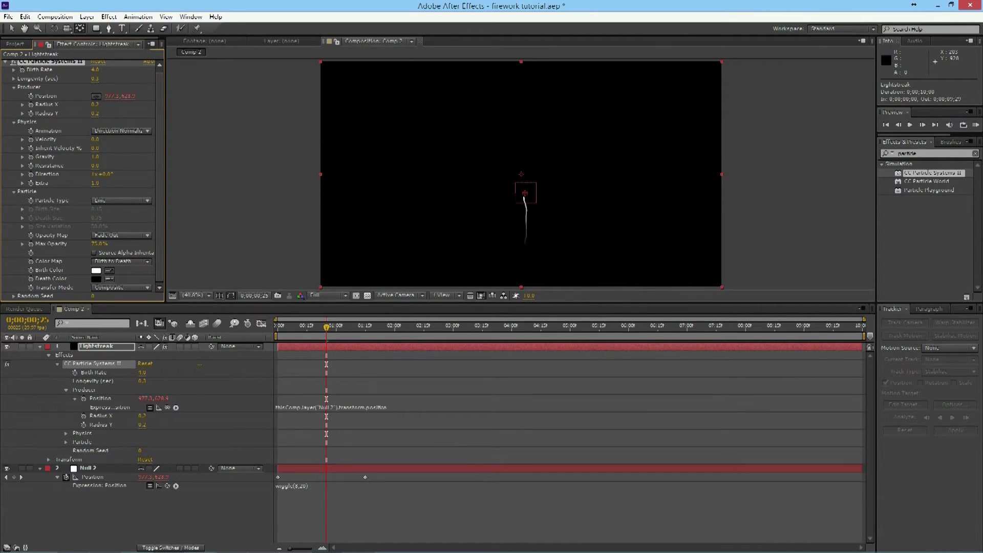
Set the max opacity of the Lightstreak particles to 20% and preview the composition
{"action": "left_click", "coordinate": [99, 244]}
{"action": "type", "text": "20"}
{"action": "key", "text": "Return"}
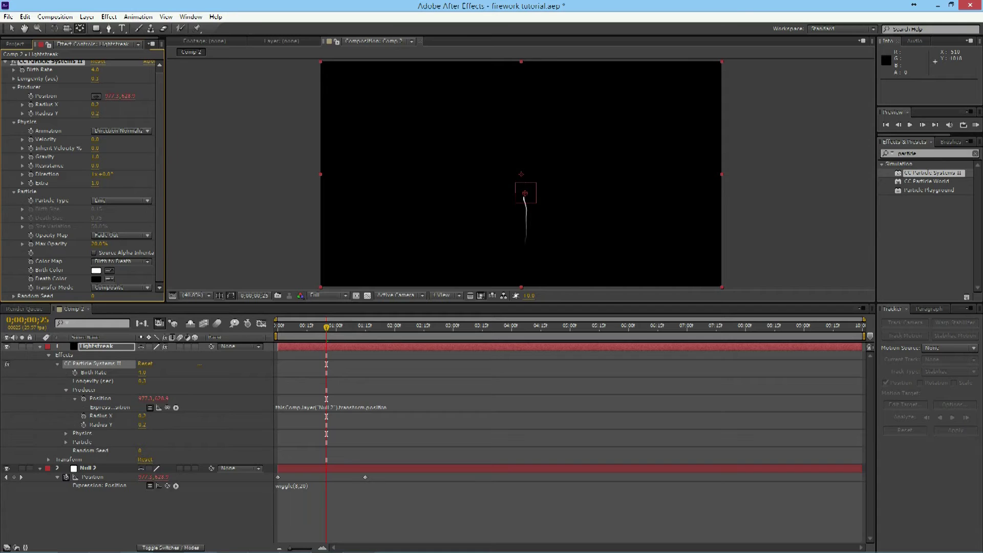
{"action": "key", "text": "KP_0"}
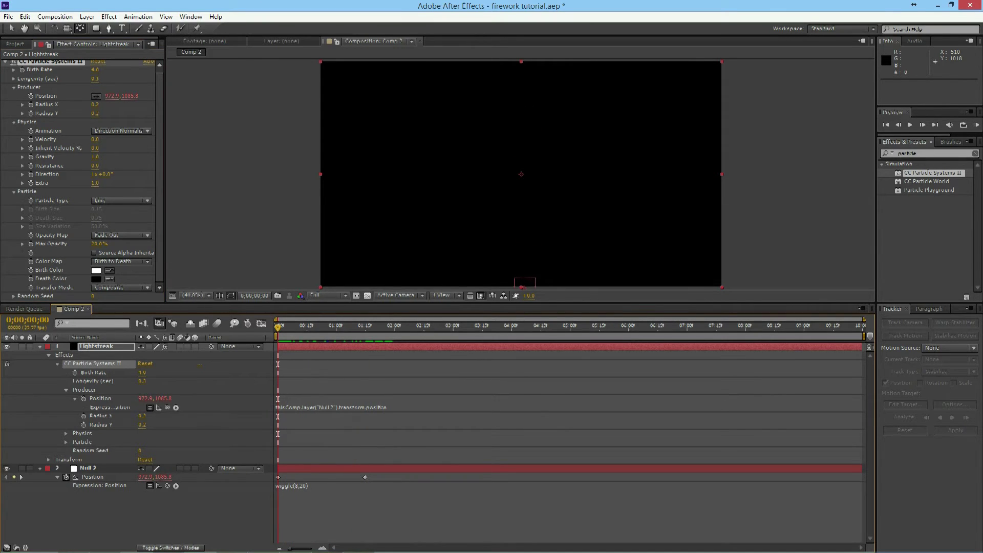
Collapse the particle effect settings and apply the Stylize Glow effect to the Lightstreak layer
{"action": "left_click", "coordinate": [13, 191]}
{"action": "left_click", "coordinate": [5, 63]}
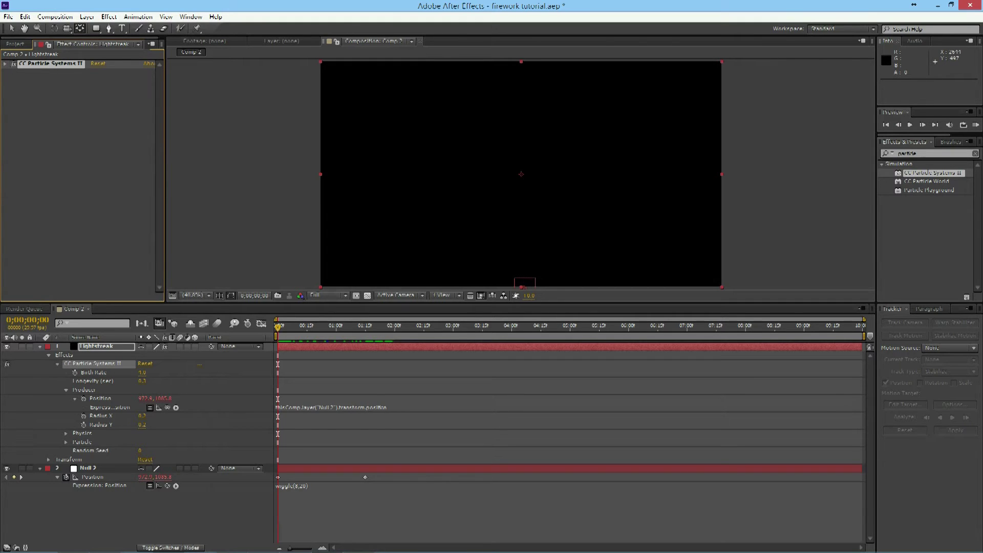
{"action": "left_click", "coordinate": [928, 153]}
{"action": "type", "text": "glow"}
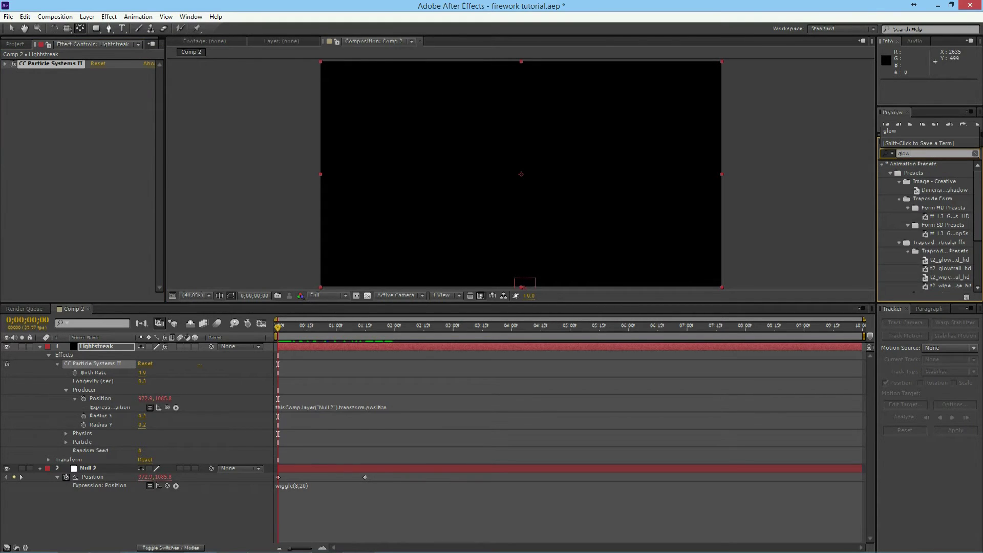
{"action": "left_click_drag", "start_coordinate": [977, 204], "coordinate": [977, 246]}
{"action": "left_click_drag", "start_coordinate": [911, 270], "coordinate": [78, 346]}
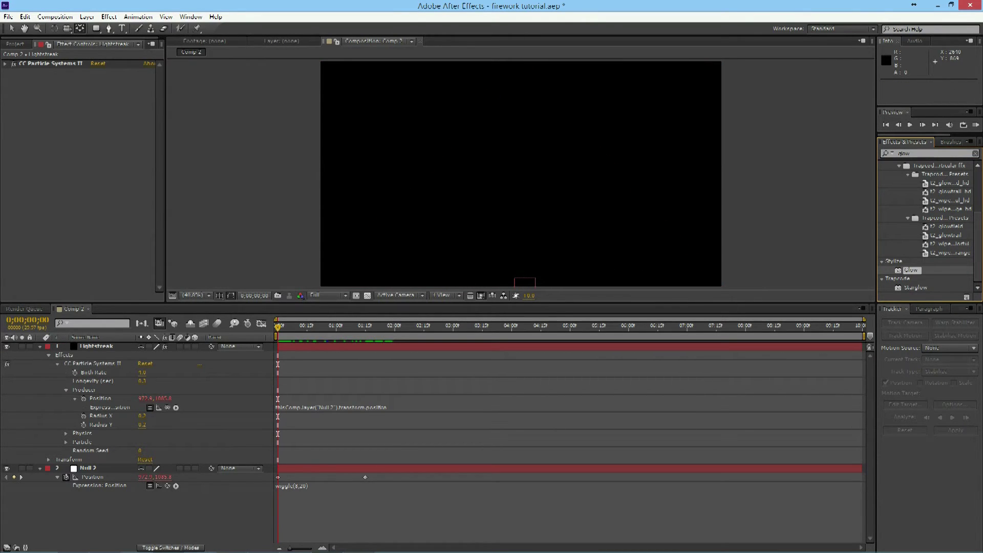
{"action": "left_click_drag", "start_coordinate": [911, 270], "coordinate": [117, 346]}
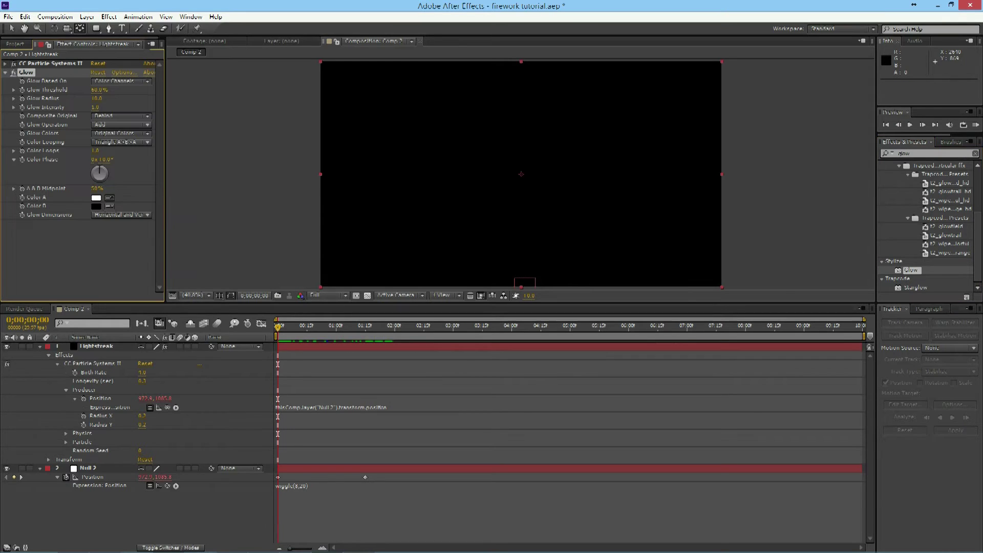
{"action": "key", "text": "v"}
{"action": "key", "text": "F2"}
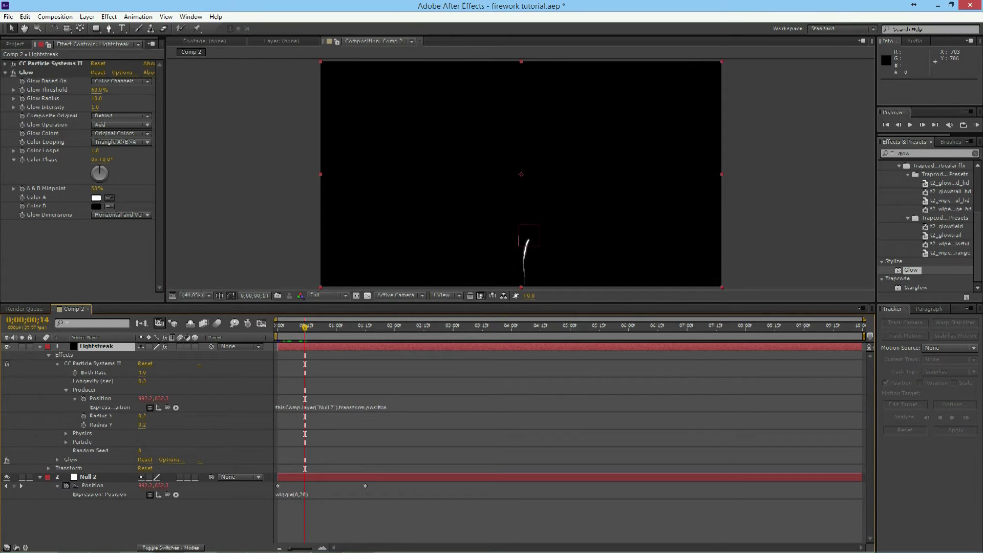
Set Color A of the Lightstreak glow to orange (FF8400)
{"action": "left_click", "coordinate": [96, 197]}
{"action": "left_click_drag", "start_coordinate": [522, 327], "coordinate": [522, 334]}
{"action": "left_click", "coordinate": [510, 217]}
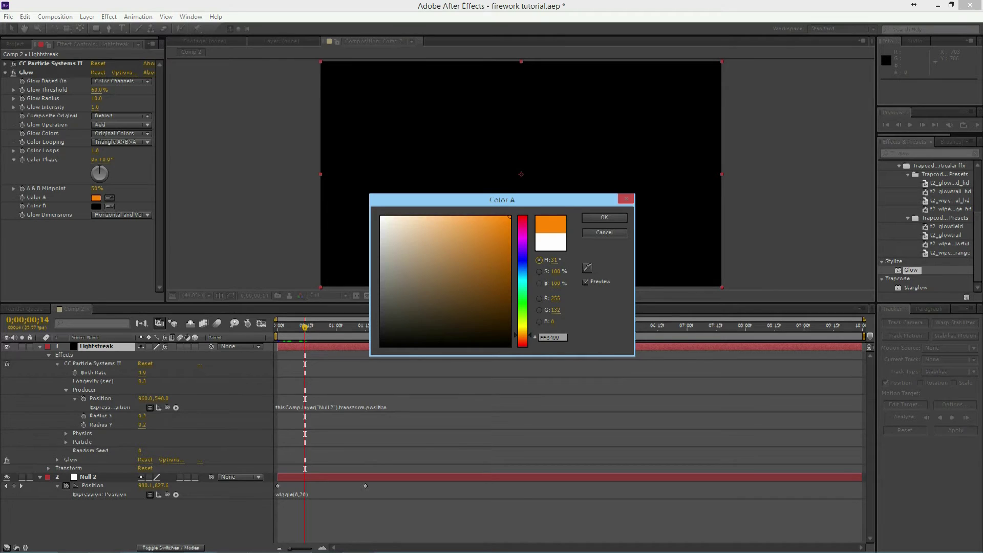
{"action": "left_click", "coordinate": [604, 217]}
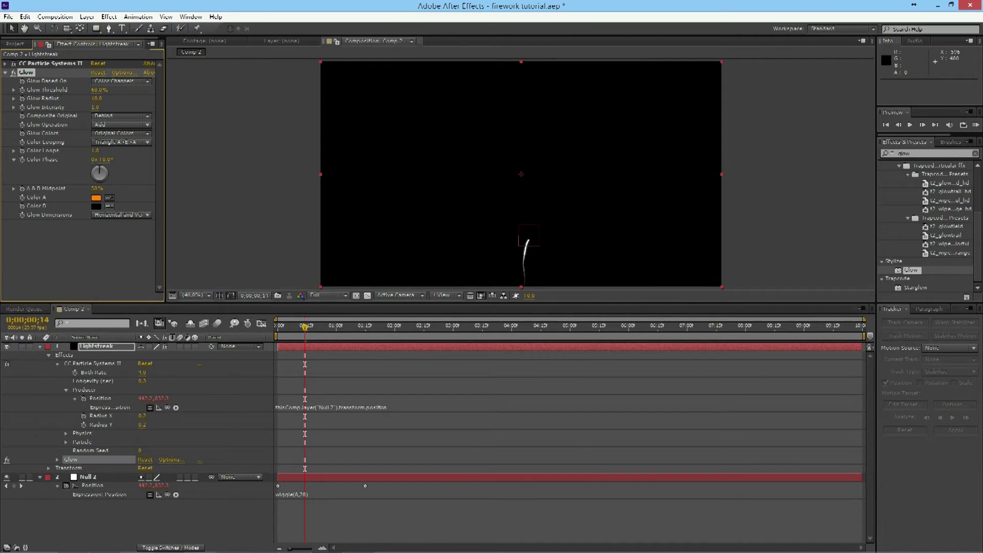
Base the glow on the alpha channel with A & B Colors as its glow colors, and scrub through the streak
{"action": "left_click", "coordinate": [121, 81]}
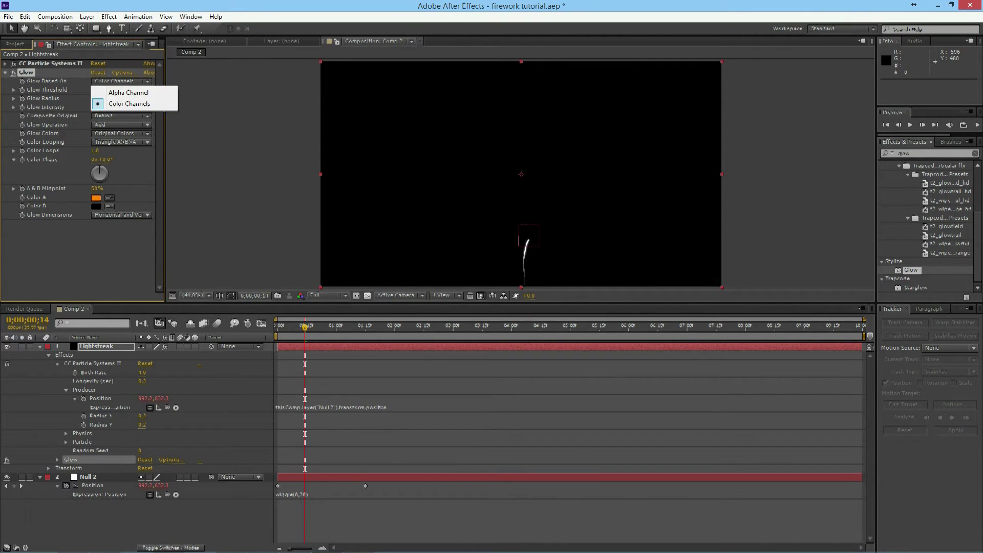
{"action": "left_click", "coordinate": [128, 92]}
{"action": "left_click_drag", "start_coordinate": [305, 326], "coordinate": [328, 326]}
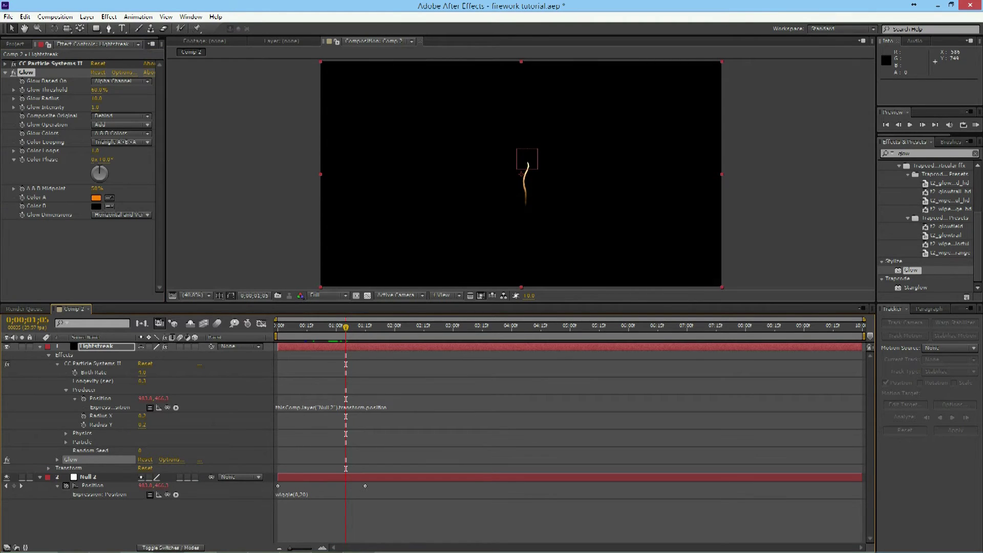
{"action": "left_click", "coordinate": [5, 72]}
{"action": "left_click_drag", "start_coordinate": [345, 326], "coordinate": [303, 326]}
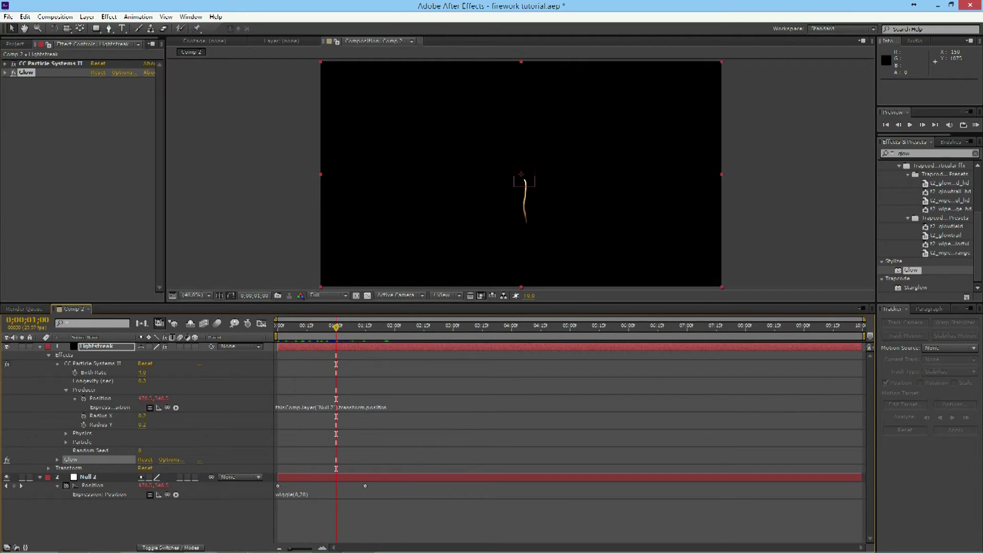
Collapse the layer properties and create a black, composition-sized solid named Firework in Comp 1
{"action": "key", "text": "u"}
{"action": "key", "text": "u"}
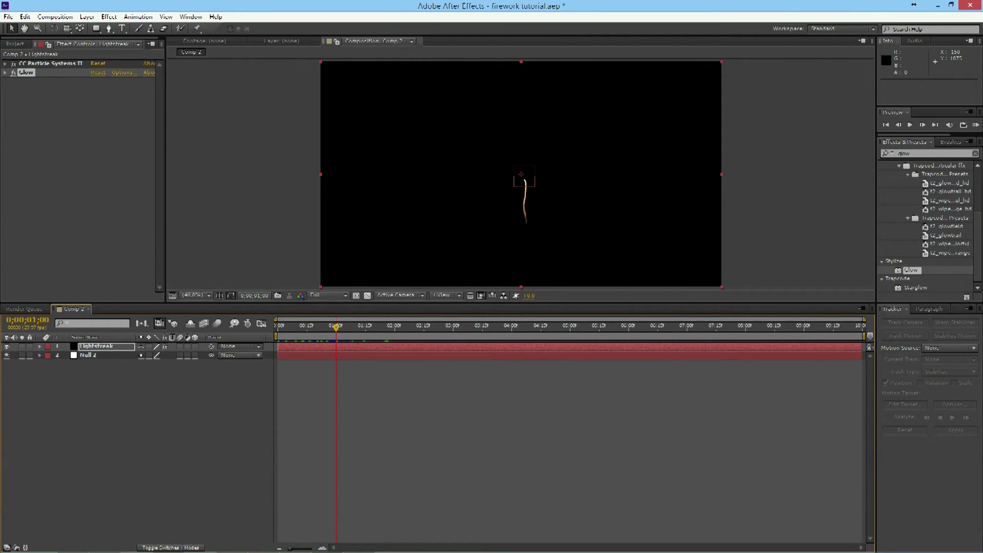
{"action": "right_click", "coordinate": [164, 428]}
{"action": "mouse_move", "coordinate": [204, 433]}
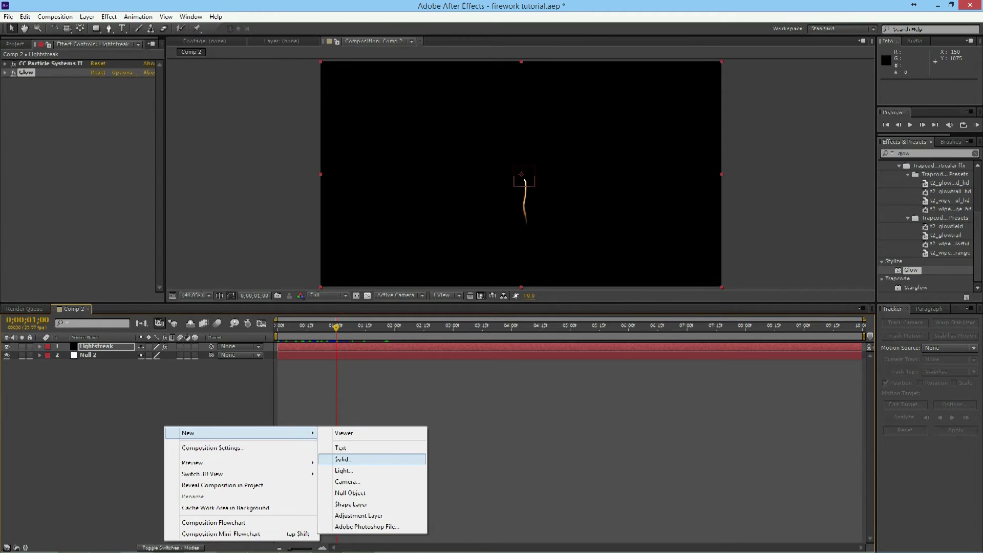
{"action": "left_click", "coordinate": [353, 459]}
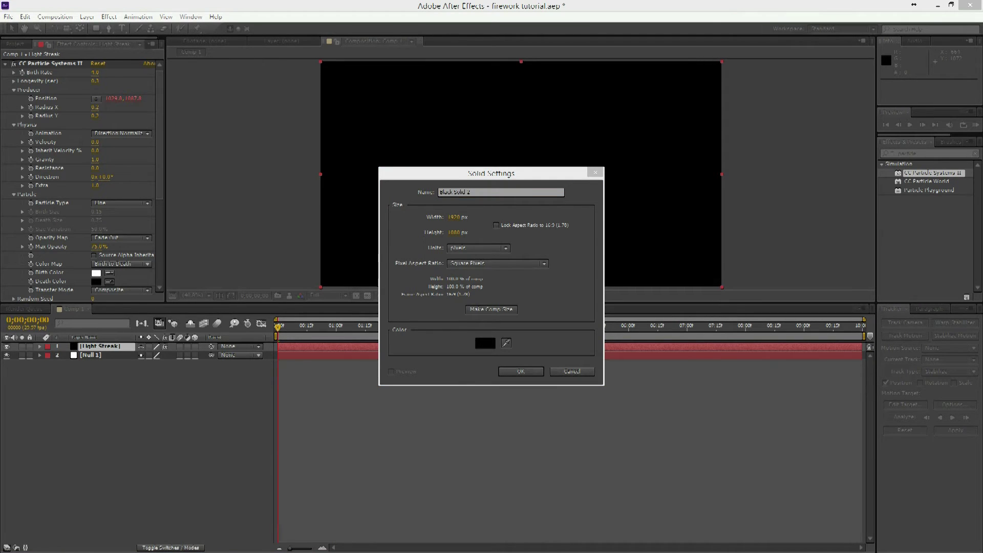
{"action": "type", "text": "Firework"}
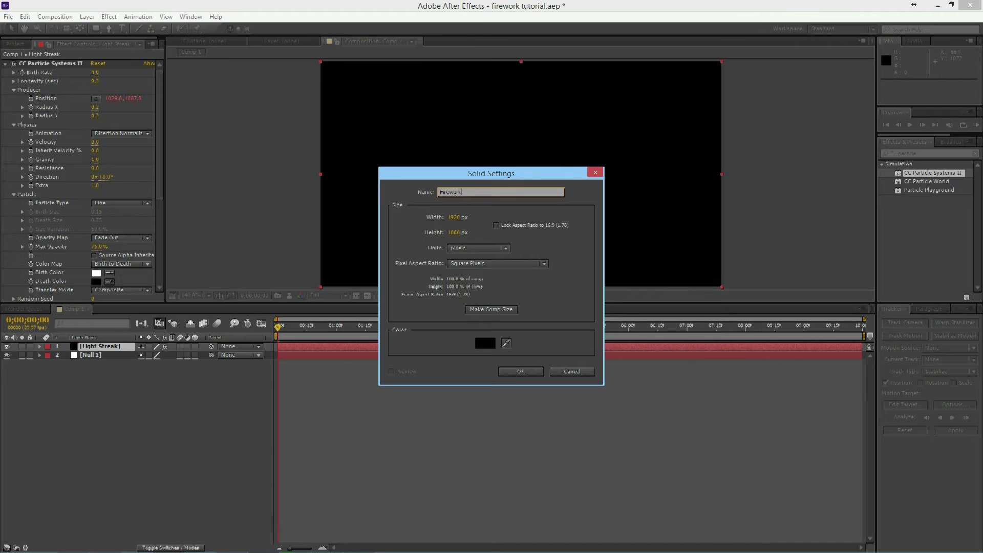
{"action": "key", "text": "Return"}
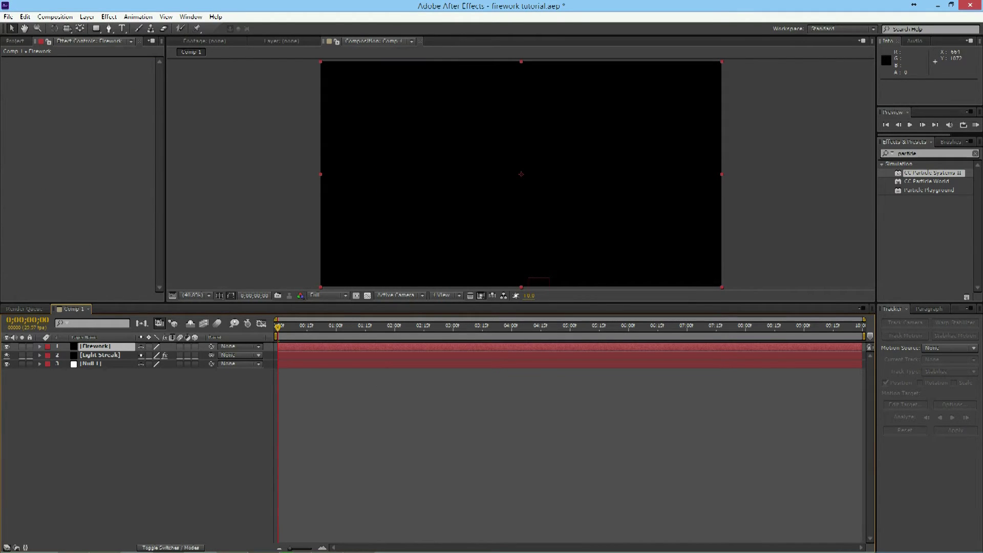
Apply CC Particle Systems II to the Firework layer and set its physics to gravity 0.3 and resistance 25
{"action": "left_click_drag", "start_coordinate": [930, 173], "coordinate": [233, 346]}
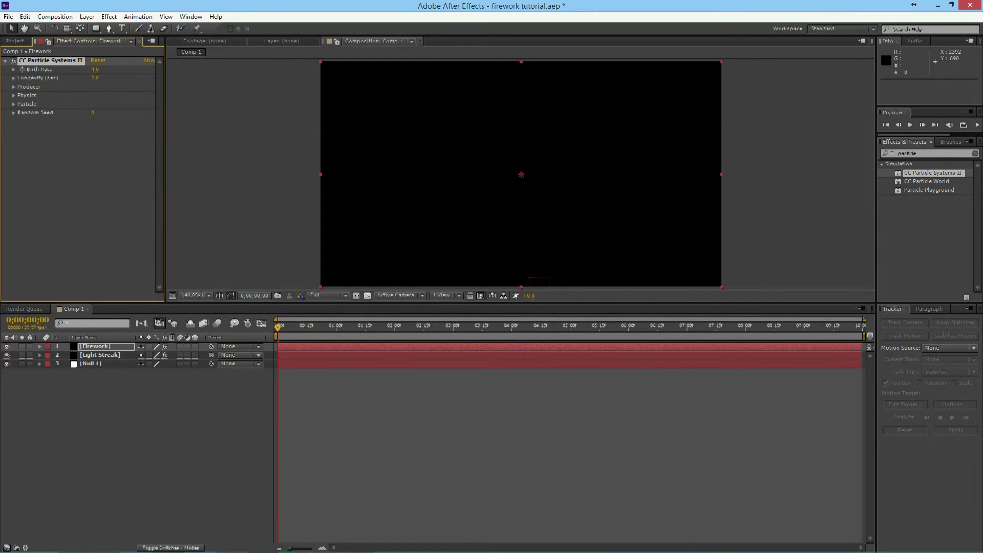
{"action": "left_click", "coordinate": [14, 95]}
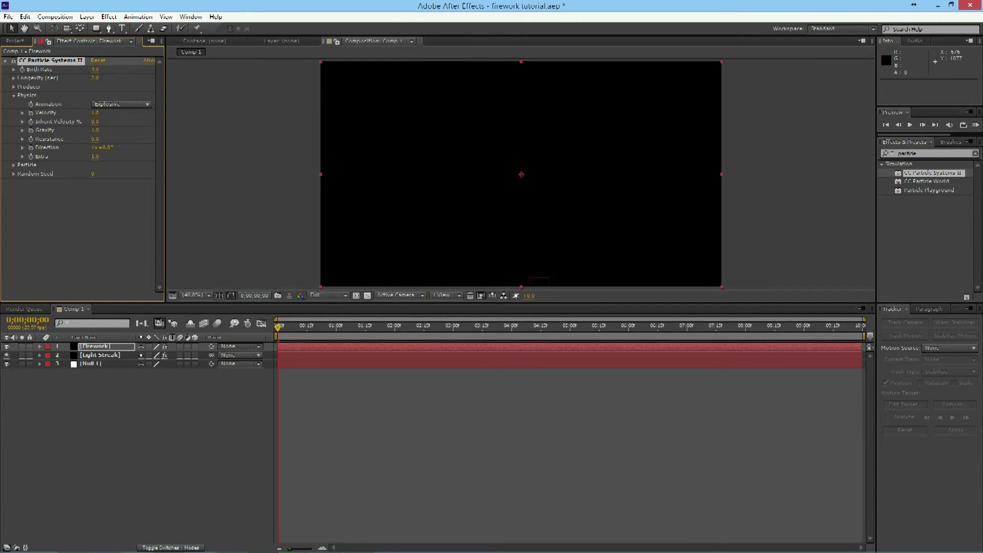
{"action": "left_click", "coordinate": [94, 131]}
{"action": "type", "text": "0.1"}
{"action": "key", "text": "Tab"}
{"action": "type", "text": "25"}
{"action": "key", "text": "Return"}
Play the particle explosion, step back to the first frame and preview it again to examine its spread
{"action": "key", "text": "space"}
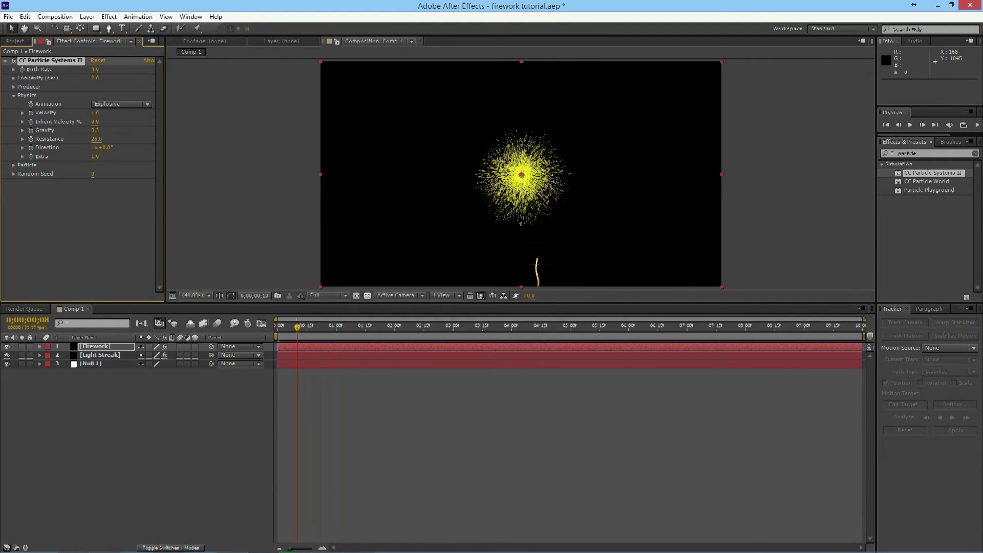
{"action": "key", "text": "Page_Up"}
{"action": "key", "text": "Page_Up"}
{"action": "key", "text": "Page_Up"}
{"action": "key", "text": "Page_Up"}
{"action": "key", "text": "Page_Up"}
{"action": "key", "text": "Page_Up"}
{"action": "key", "text": "Page_Up"}
{"action": "key", "text": "KP_0"}
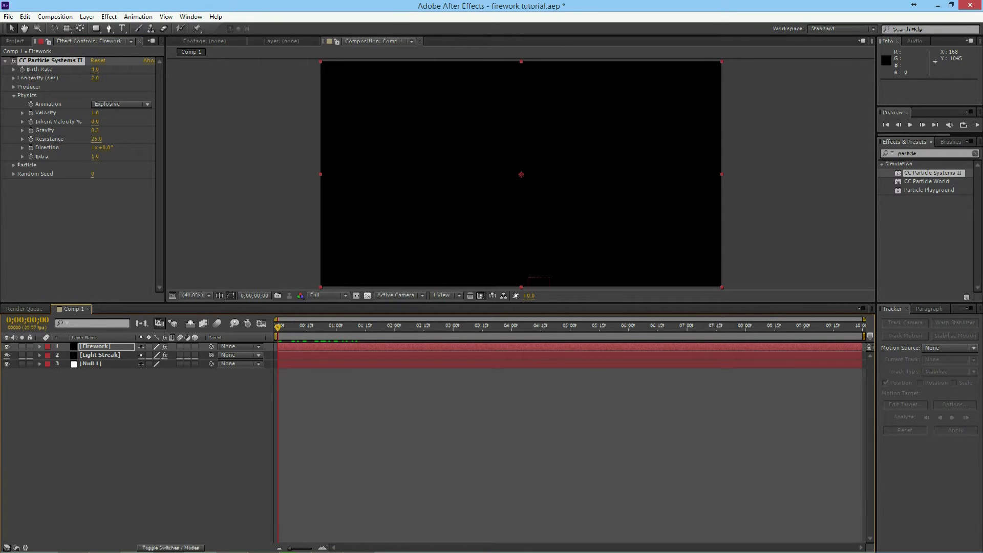
Keyframe the Firework layer's birth rate from 25 at the first frame to 0 at frame 3, and preview the burst
{"action": "left_click", "coordinate": [95, 69]}
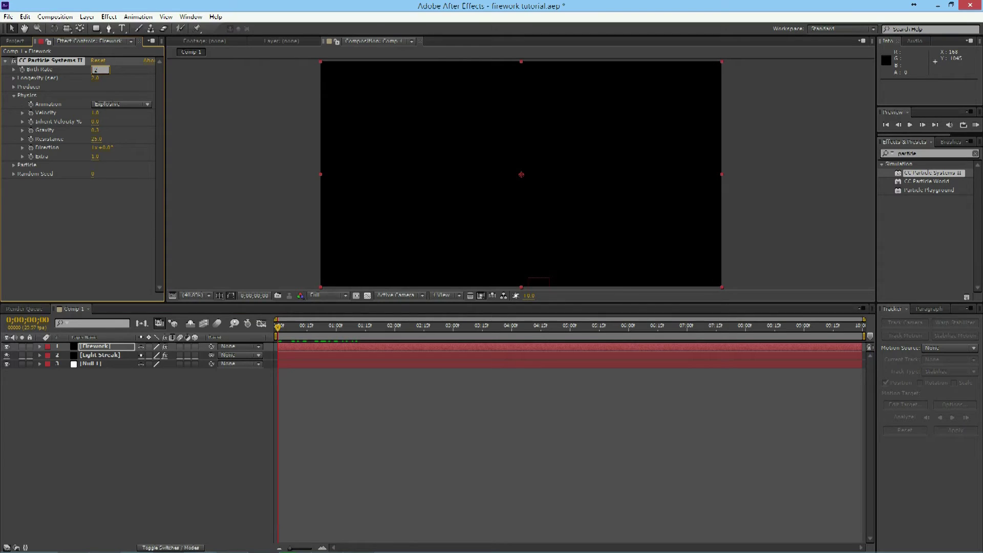
{"action": "key", "text": "Return"}
{"action": "key", "text": "Page_Down"}
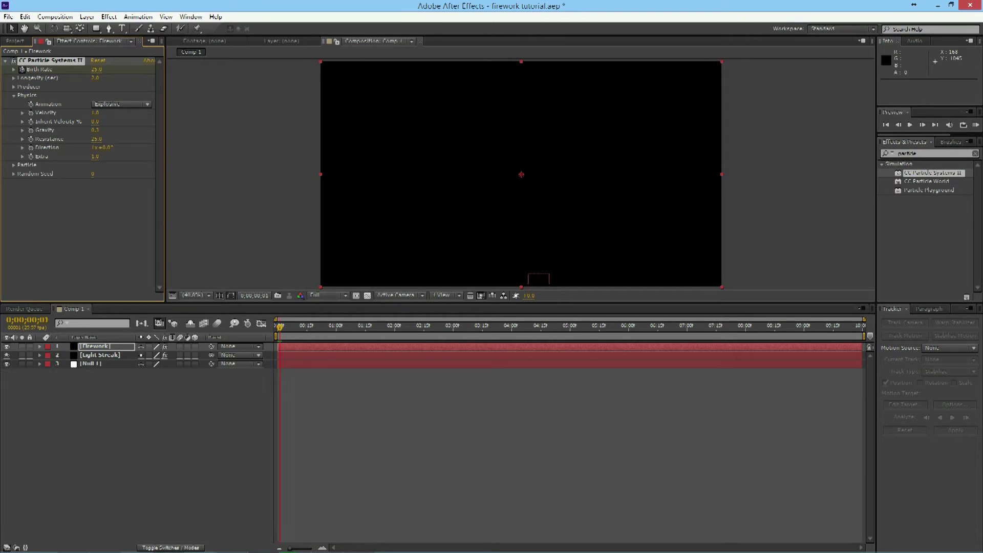
{"action": "key", "text": "Page_Down"}
{"action": "key", "text": "Page_Down"}
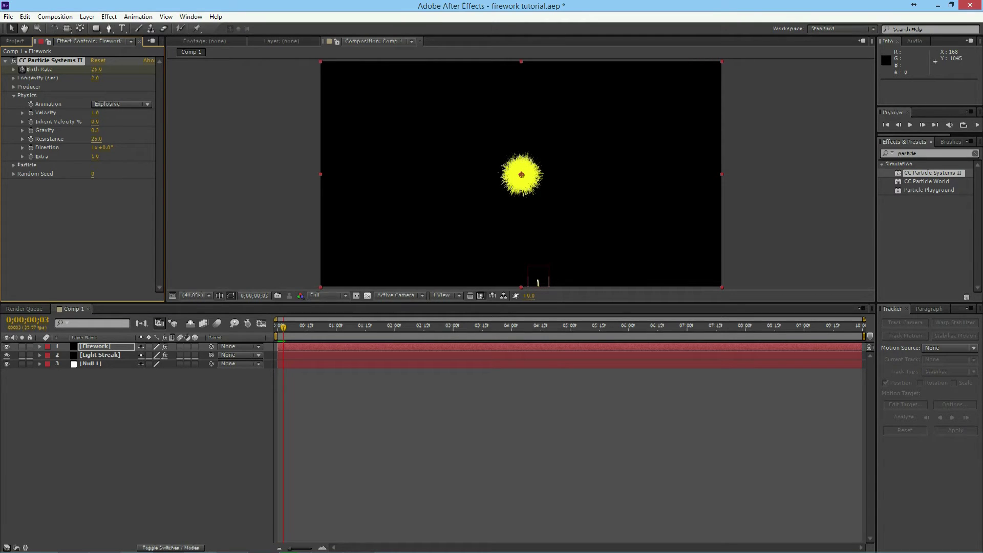
{"action": "left_click_drag", "start_coordinate": [96, 69], "coordinate": [82, 69]}
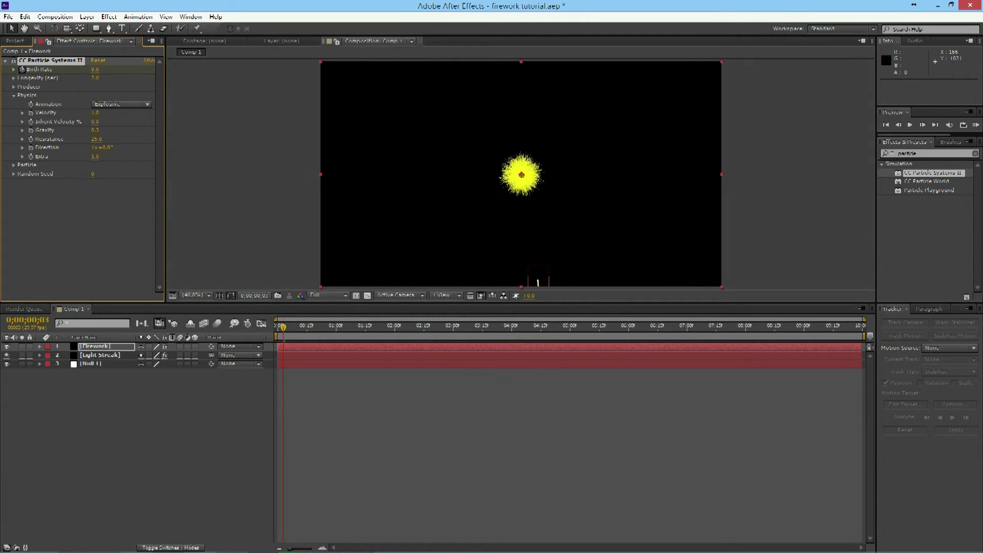
{"action": "key", "text": "space"}
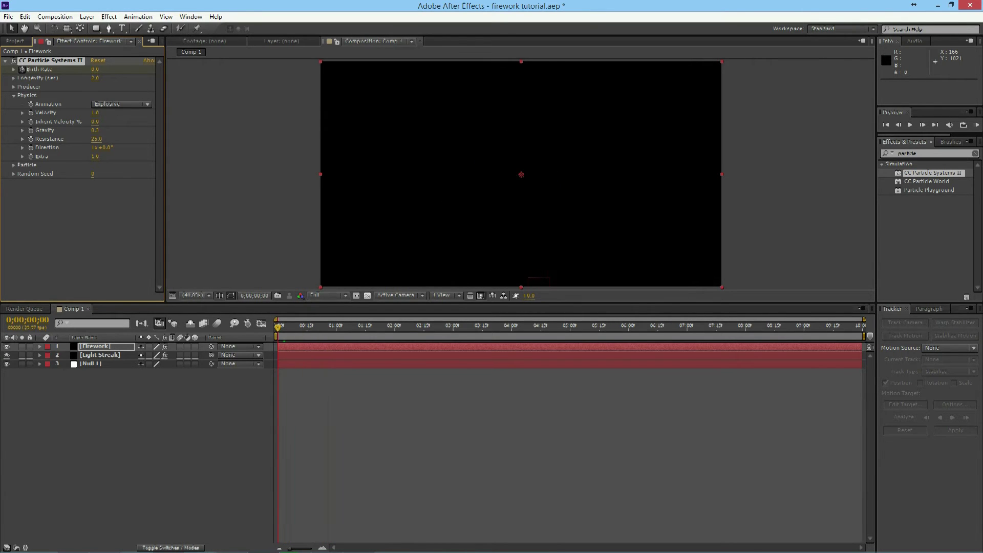
{"action": "key", "text": "space"}
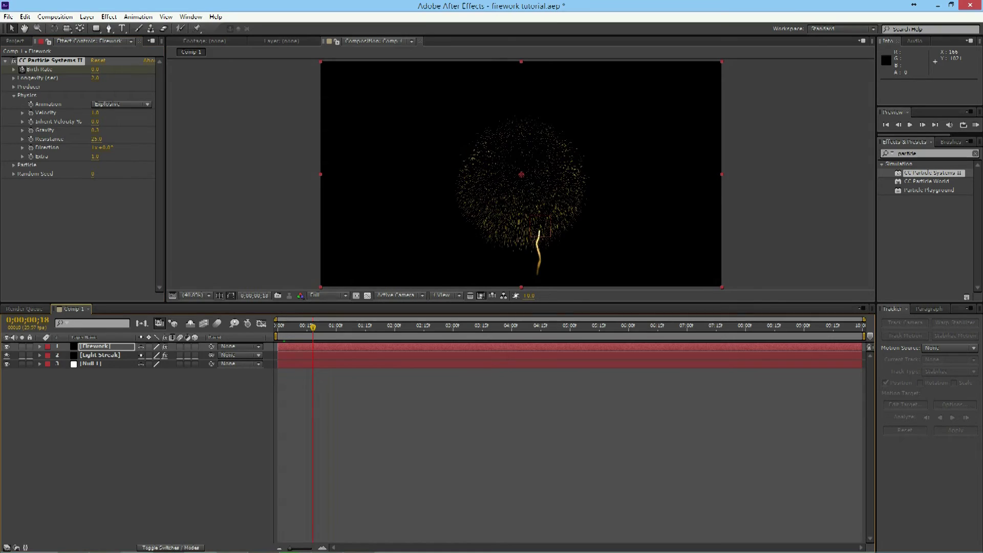
Shift the Firework layer in time so that it starts at 0;00;01;15, near the peak of the light streak
{"action": "left_click", "coordinate": [97, 346]}
{"action": "left_click_drag", "start_coordinate": [293, 346], "coordinate": [380, 346]}
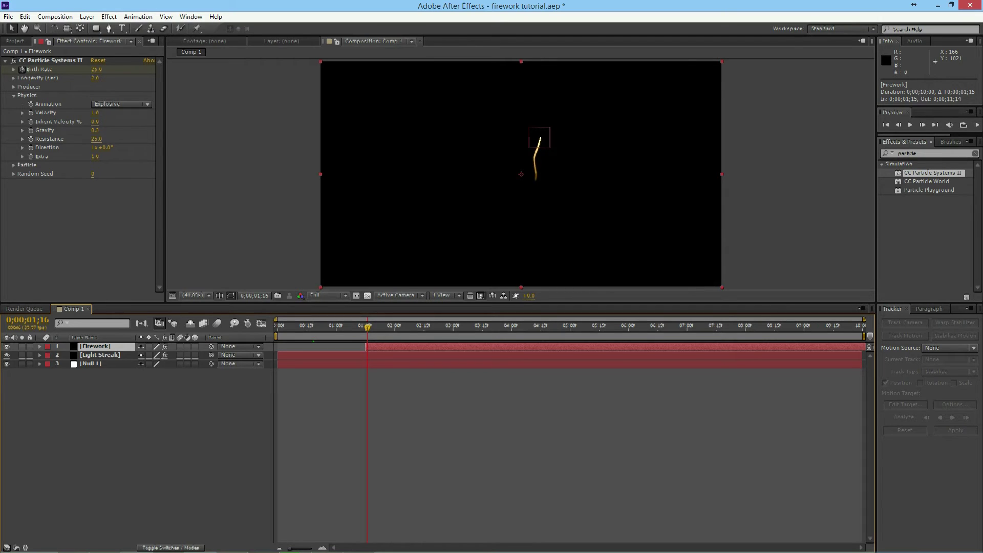
{"action": "mouse_move", "coordinate": [367, 327]}
{"action": "left_mouse_down"}
{"action": "mouse_move", "coordinate": [383, 326]}
{"action": "mouse_move", "coordinate": [363, 327]}
{"action": "left_mouse_up"}
{"action": "key", "text": "Page_Down"}
{"action": "left_click", "coordinate": [372, 346]}
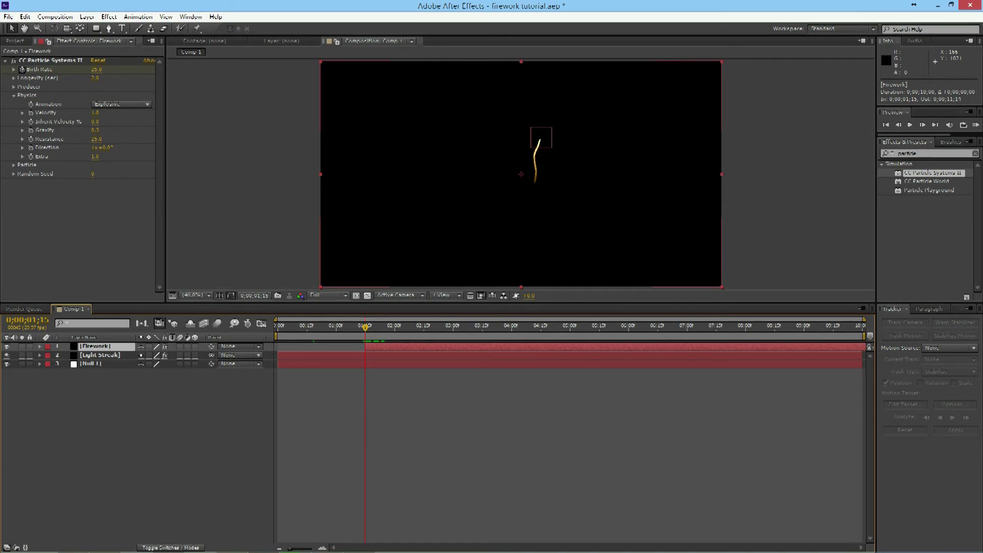
Move the Firework's particle producer to the tip of the light streak, at about 1028, 374, and scrub through the explosion
{"action": "key", "text": "Page_Down"}
{"action": "key", "text": "Page_Down"}
{"action": "key", "text": "Page_Down"}
{"action": "key", "text": "Page_Down"}
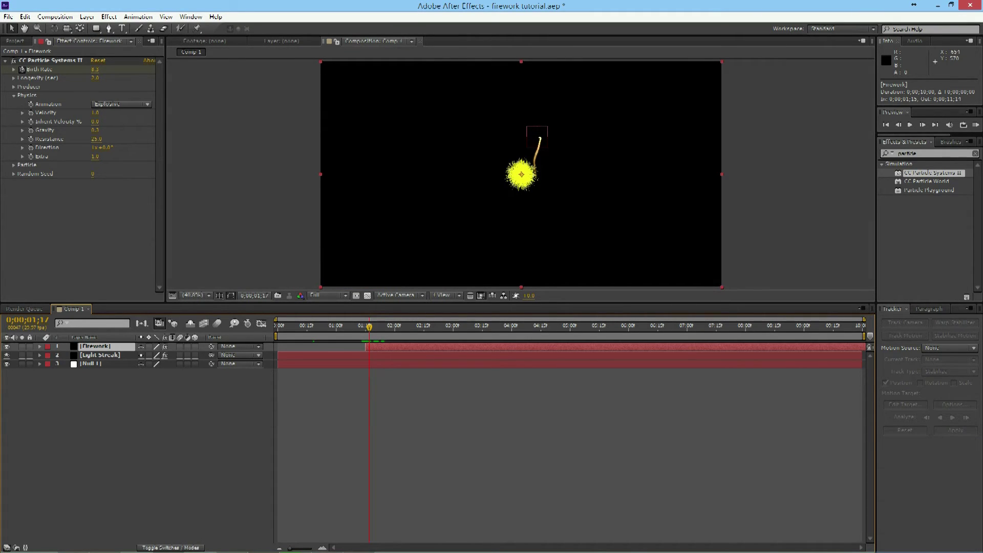
{"action": "left_click", "coordinate": [14, 87]}
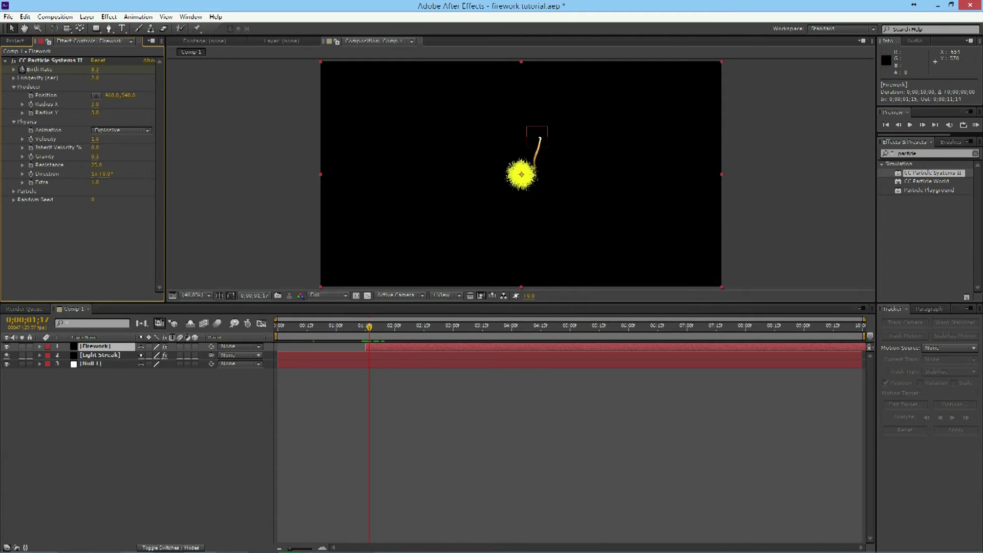
{"action": "left_click_drag", "start_coordinate": [112, 95], "coordinate": [143, 96]}
{"action": "left_click_drag", "start_coordinate": [534, 175], "coordinate": [536, 140]}
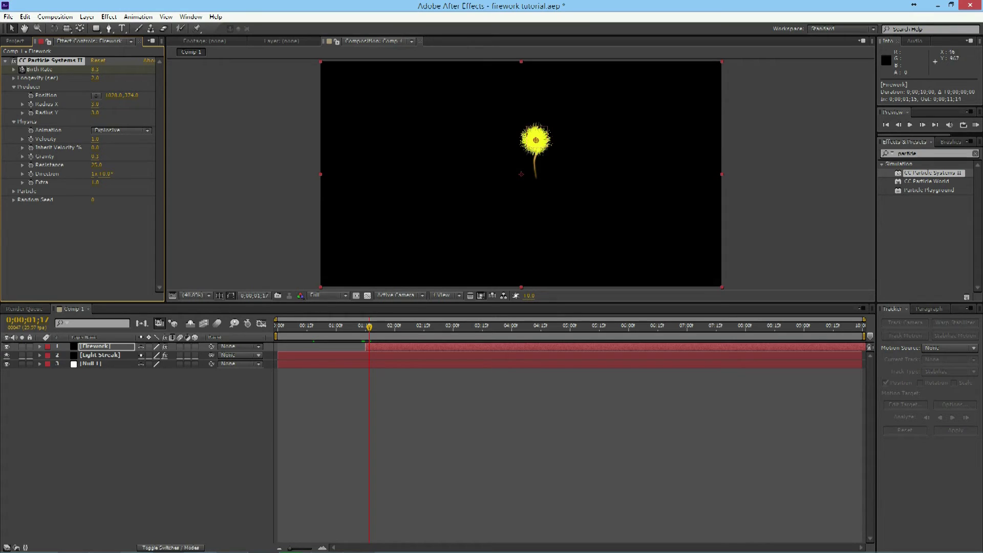
{"action": "left_click_drag", "start_coordinate": [369, 327], "coordinate": [393, 326]}
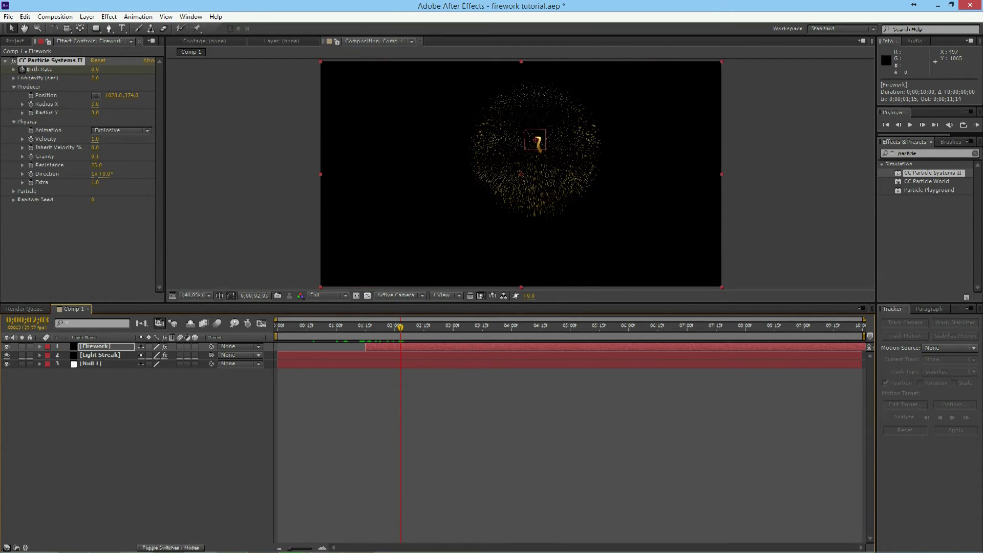
Start keyframing the Light Streak's birth rate at the first frame with a value of 15
{"action": "left_click", "coordinate": [100, 355]}
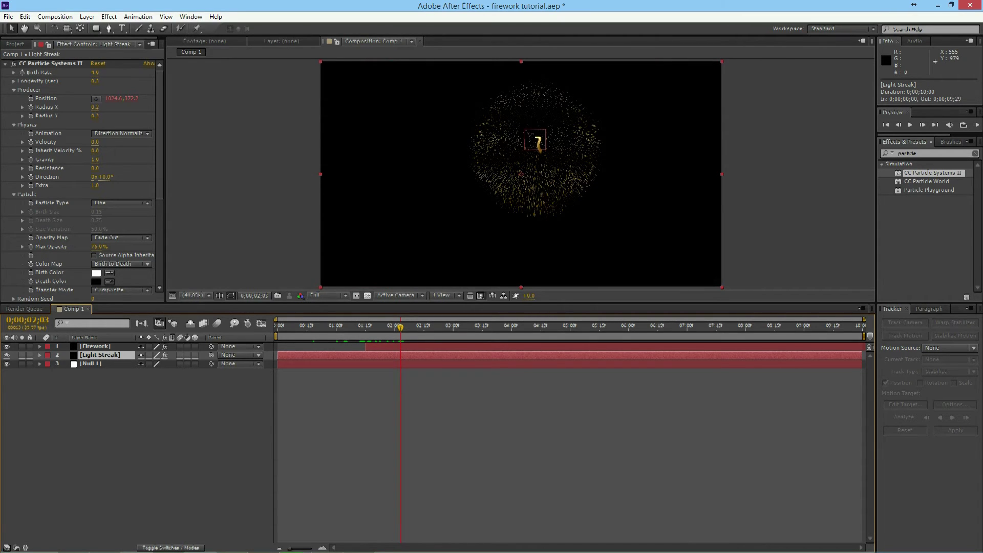
{"action": "key", "text": "Page_Up"}
{"action": "key", "text": "Page_Up"}
{"action": "key", "text": "Page_Up"}
{"action": "key", "text": "Page_Up"}
{"action": "key", "text": "Home"}
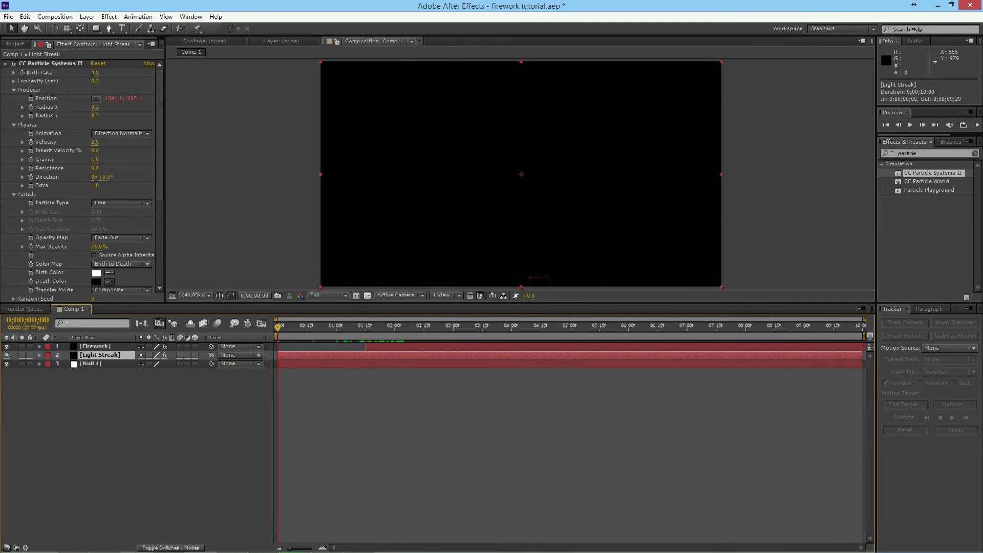
{"action": "left_click", "coordinate": [22, 72]}
{"action": "left_click", "coordinate": [96, 72]}
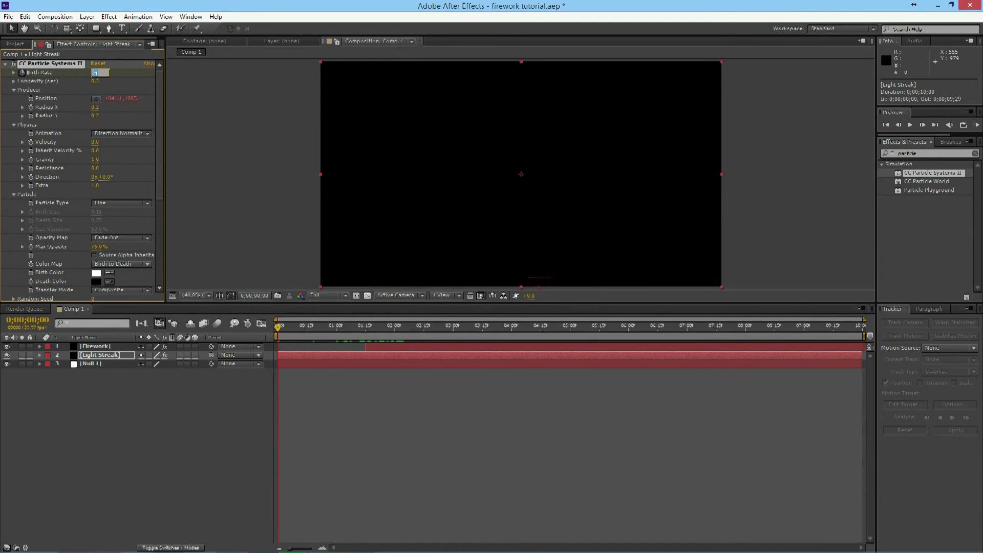
{"action": "type", "text": "15"}
{"action": "key", "text": "Return"}
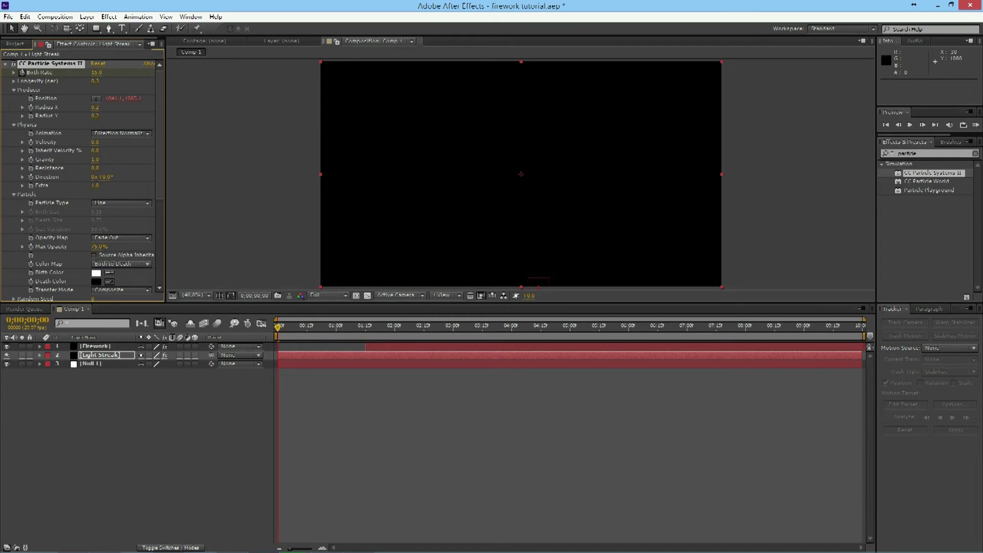
Set the Light Streak's birth rate to 0 at 0;00;01;18 and scrub through the transition into the explosion
{"action": "key", "text": "space"}
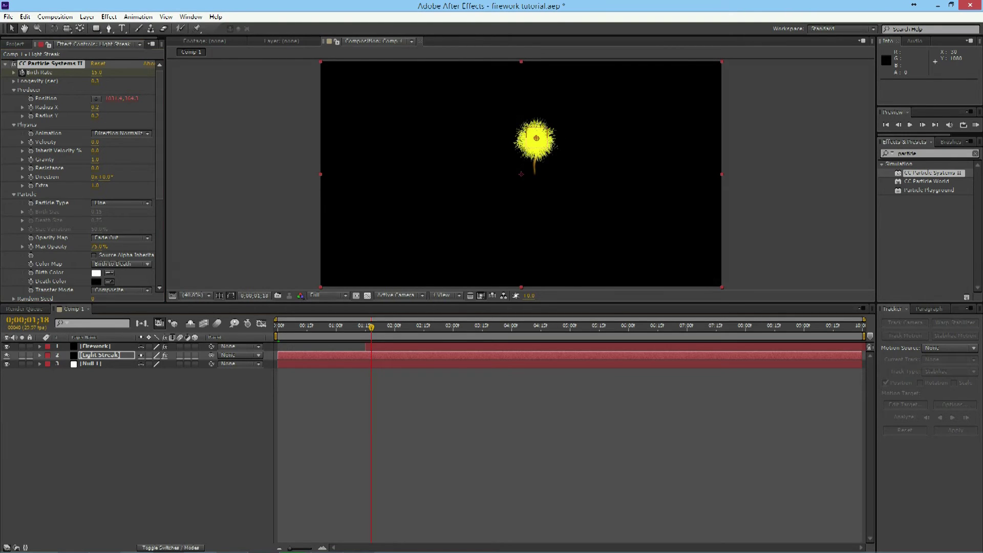
{"action": "left_click_drag", "start_coordinate": [97, 72], "coordinate": [77, 72]}
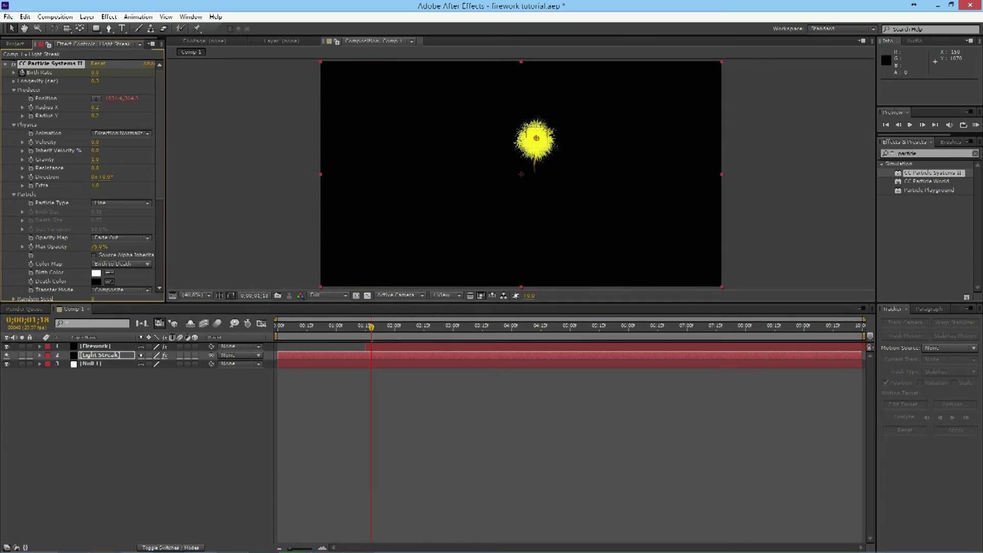
{"action": "mouse_move", "coordinate": [371, 326]}
{"action": "left_mouse_down"}
{"action": "mouse_move", "coordinate": [277, 326]}
{"action": "mouse_move", "coordinate": [360, 326]}
{"action": "left_mouse_up"}
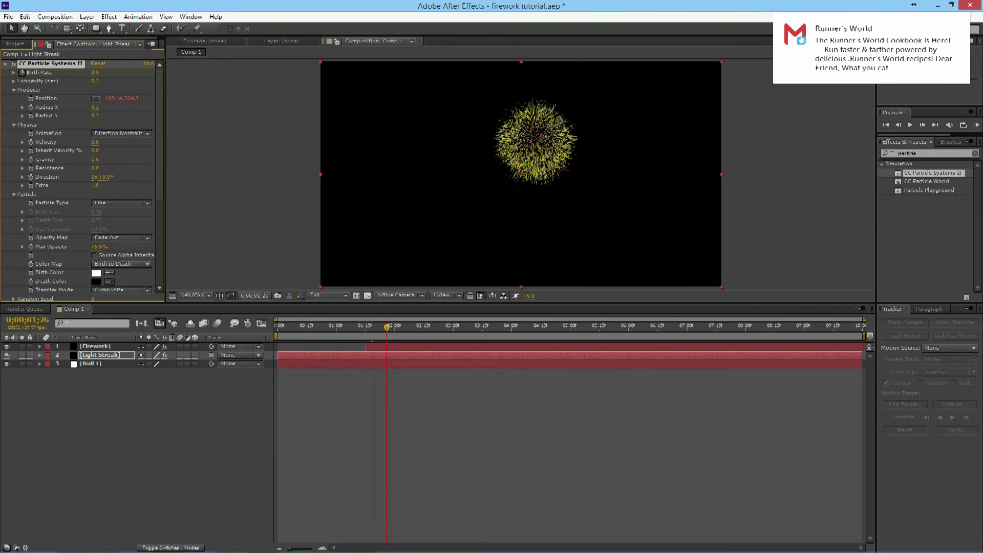
{"action": "left_click_drag", "start_coordinate": [392, 326], "coordinate": [380, 326]}
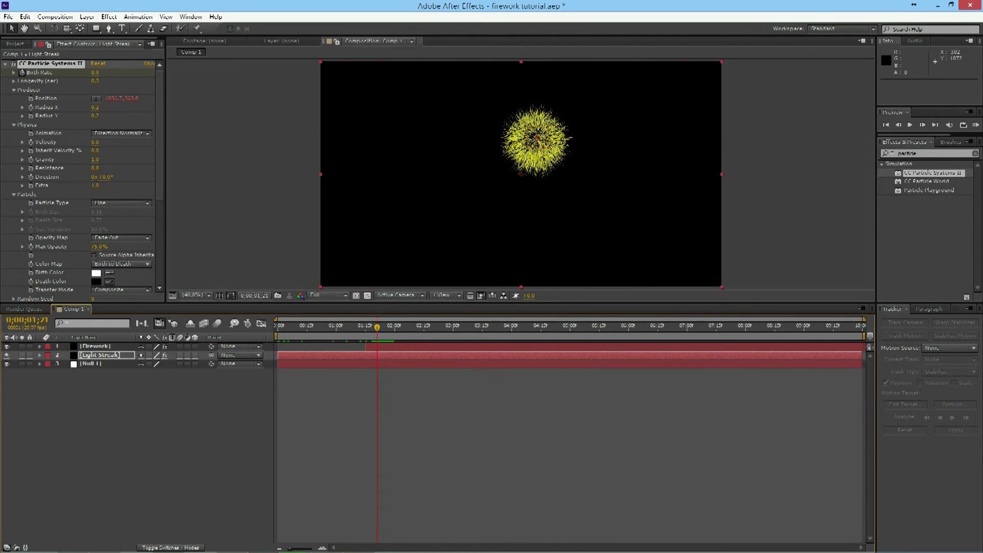
Reveal the Light Streak's keyframes and move its ending birth rate keyframe to 0;00;01;19
{"action": "key", "text": "u"}
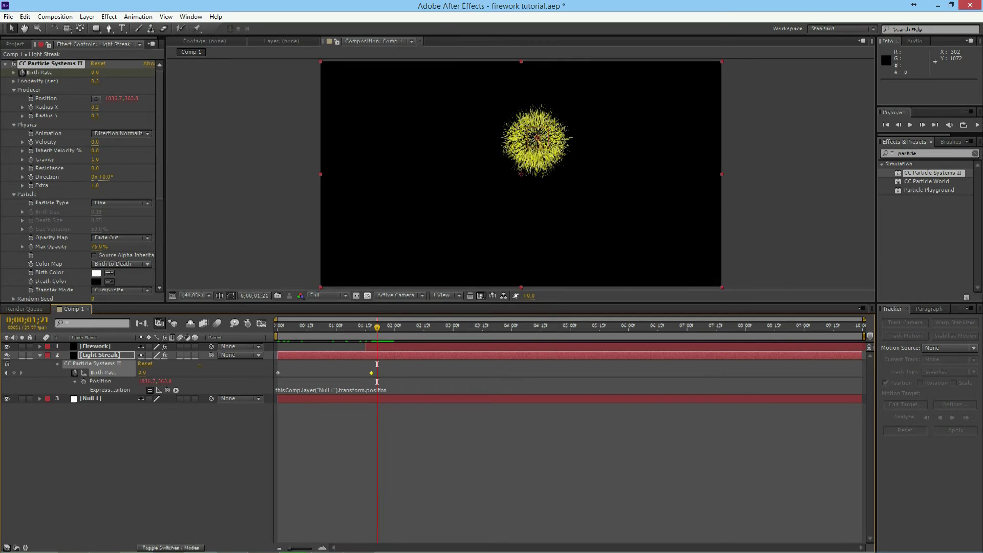
{"action": "left_click_drag", "start_coordinate": [372, 373], "coordinate": [367, 372]}
{"action": "mouse_move", "coordinate": [377, 326]}
{"action": "left_mouse_down"}
{"action": "mouse_move", "coordinate": [341, 327]}
{"action": "mouse_move", "coordinate": [390, 325]}
{"action": "mouse_move", "coordinate": [374, 326]}
{"action": "left_mouse_up"}
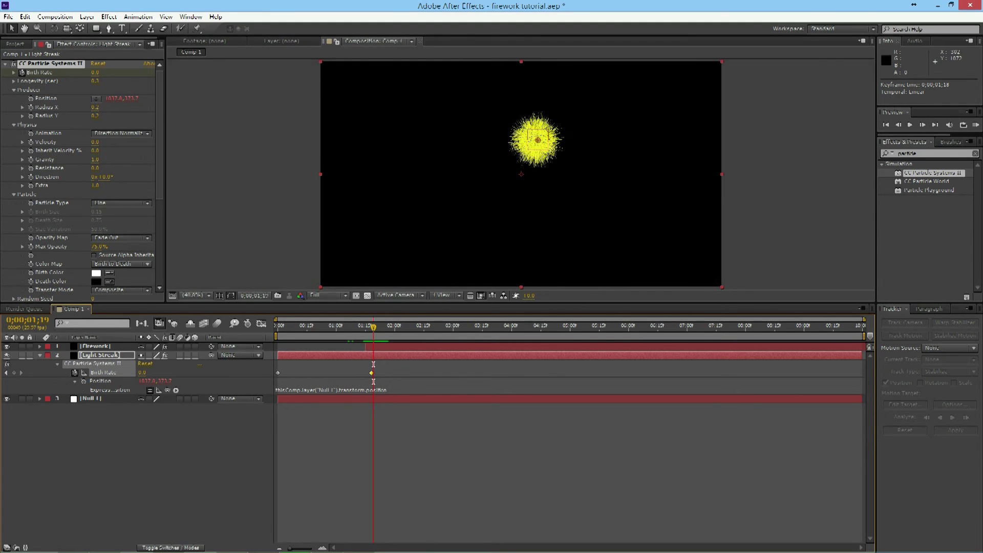
{"action": "mouse_move", "coordinate": [373, 326]}
{"action": "left_mouse_down"}
{"action": "mouse_move", "coordinate": [364, 326]}
{"action": "mouse_move", "coordinate": [382, 326]}
{"action": "mouse_move", "coordinate": [372, 325]}
{"action": "left_mouse_up"}
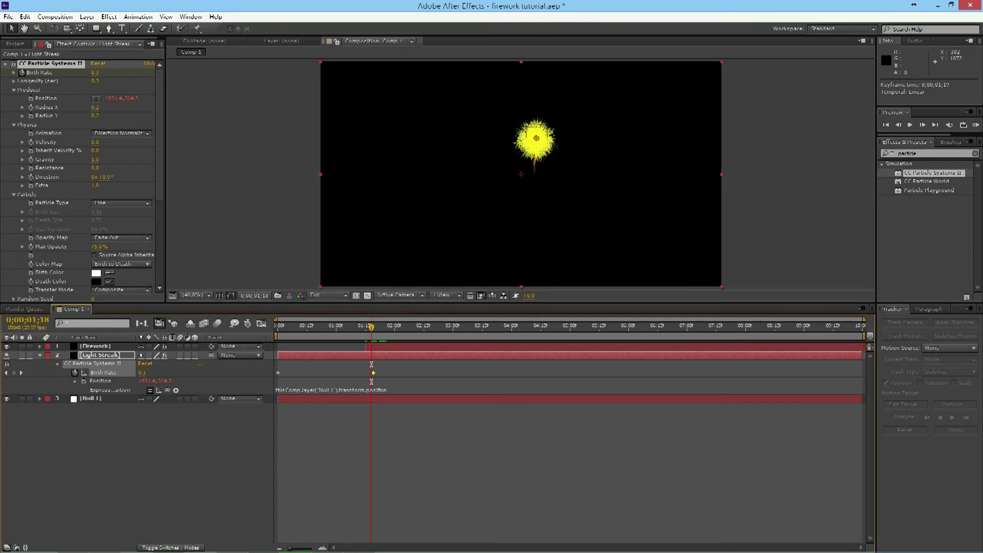
Keyframe the Light Streak's opacity from 100% at 0;00;01;18 to 0% at 0;00;01;19, and scrub through the cutoff
{"action": "left_click", "coordinate": [99, 355]}
{"action": "key", "text": "t"}
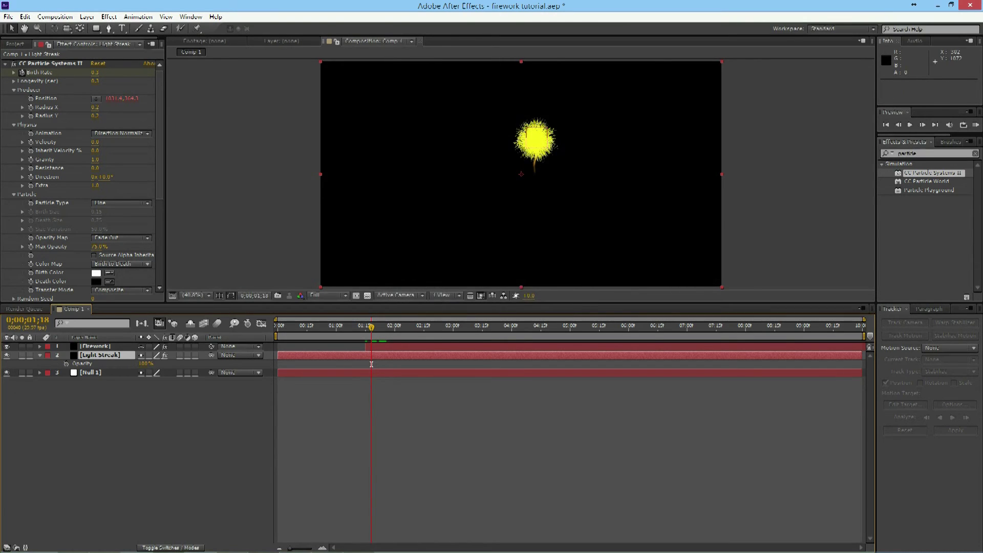
{"action": "key", "text": "alt+shift+t"}
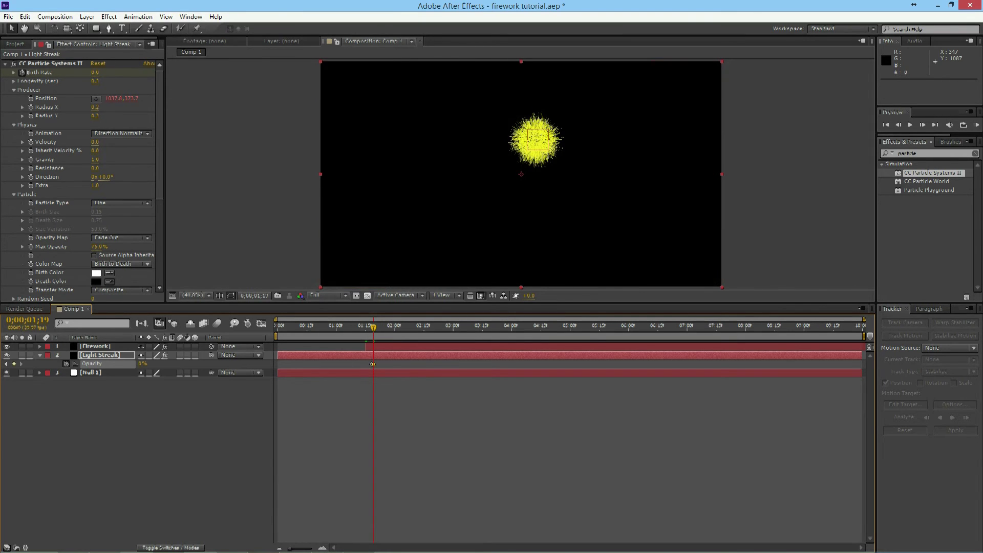
{"action": "left_click_drag", "start_coordinate": [371, 327], "coordinate": [396, 326]}
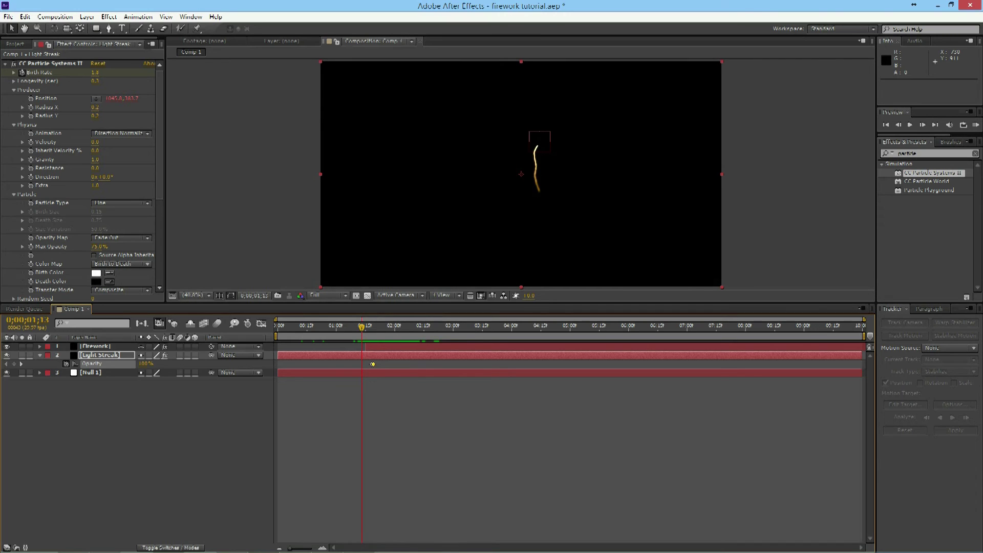
Change the Firework particles' birth color to bright blue (0096FF) and scrub back toward the start of the burst
{"action": "left_click", "coordinate": [96, 346]}
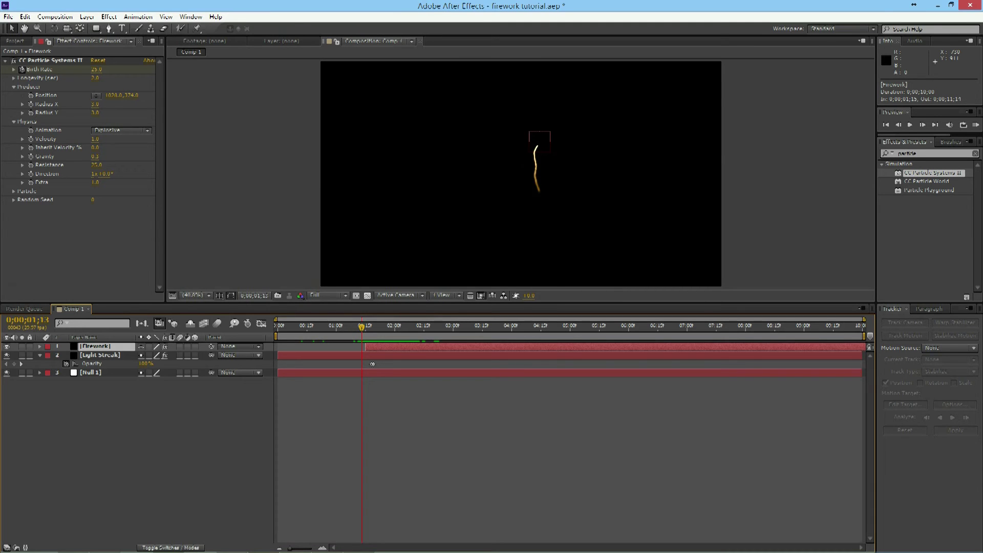
{"action": "left_click", "coordinate": [14, 191]}
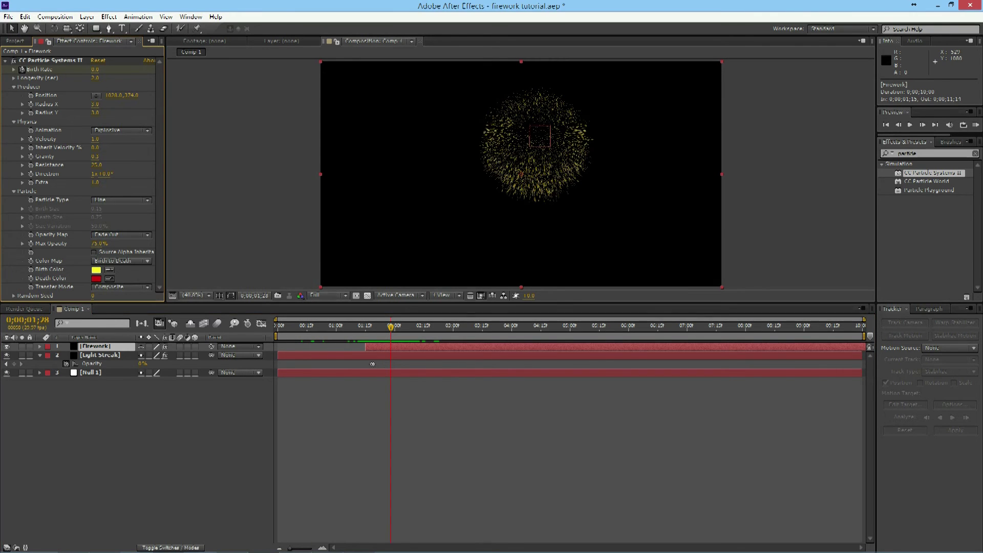
{"action": "left_click", "coordinate": [96, 269]}
{"action": "left_click_drag", "start_coordinate": [522, 326], "coordinate": [522, 272]}
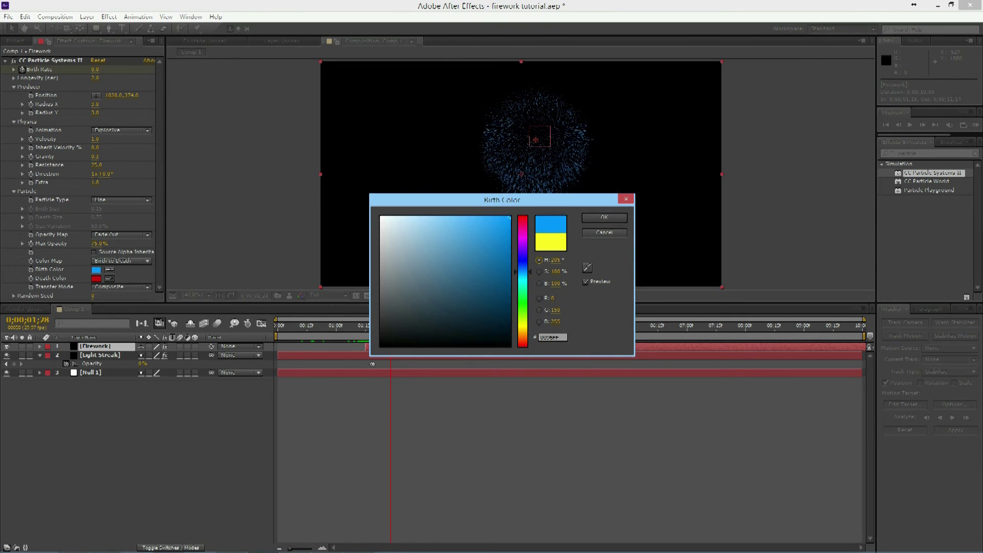
{"action": "left_click", "coordinate": [604, 217]}
{"action": "left_click_drag", "start_coordinate": [391, 326], "coordinate": [375, 326]}
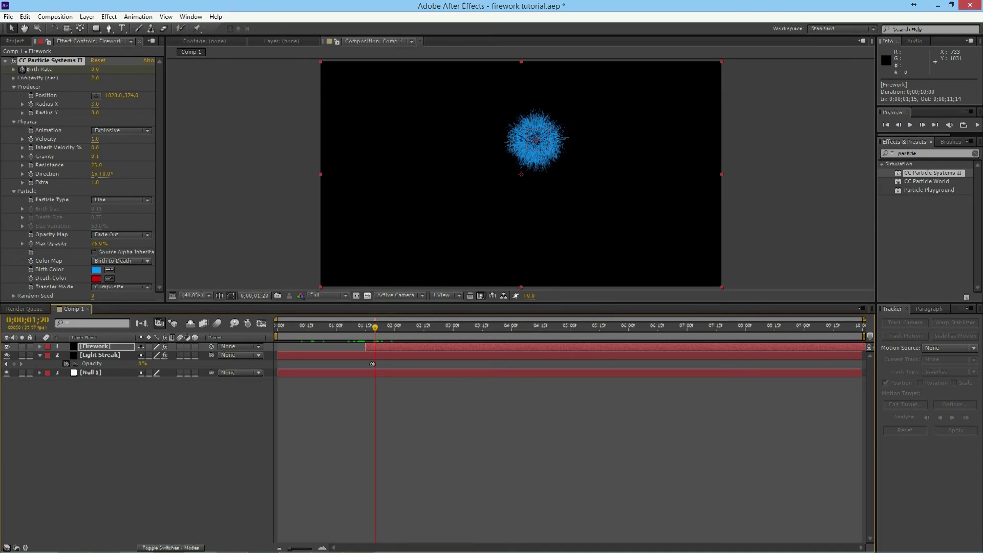
Set the Firework particles' death color to black (000000) and their velocity to 1.4
{"action": "left_click", "coordinate": [96, 278]}
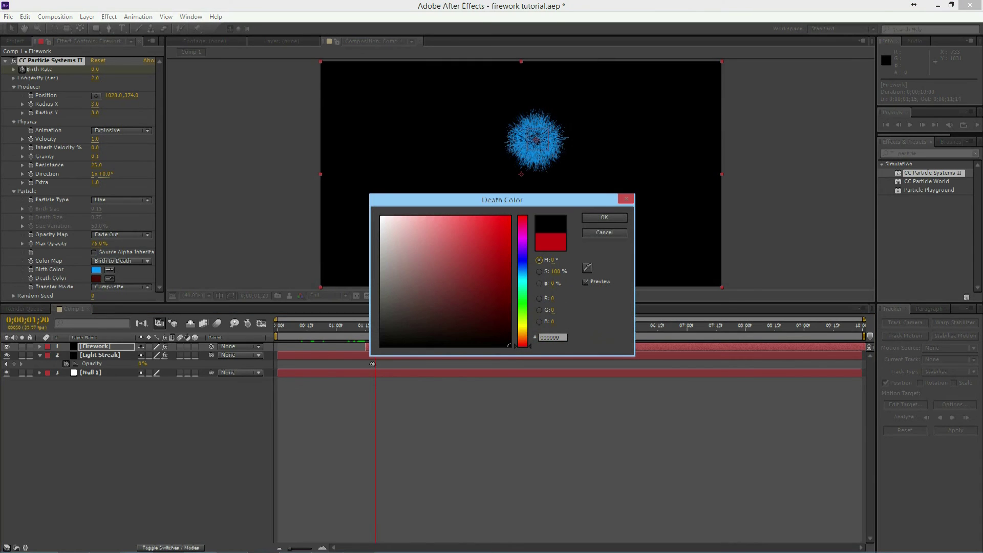
{"action": "key", "text": "Return"}
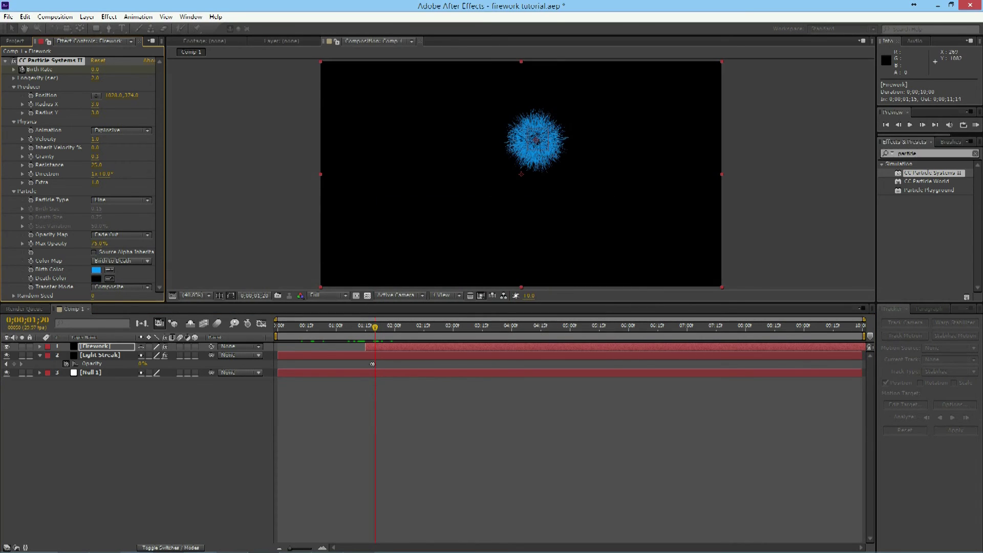
{"action": "mouse_move", "coordinate": [375, 327]}
{"action": "left_mouse_down"}
{"action": "mouse_move", "coordinate": [421, 326]}
{"action": "mouse_move", "coordinate": [374, 326]}
{"action": "mouse_move", "coordinate": [384, 326]}
{"action": "left_mouse_up"}
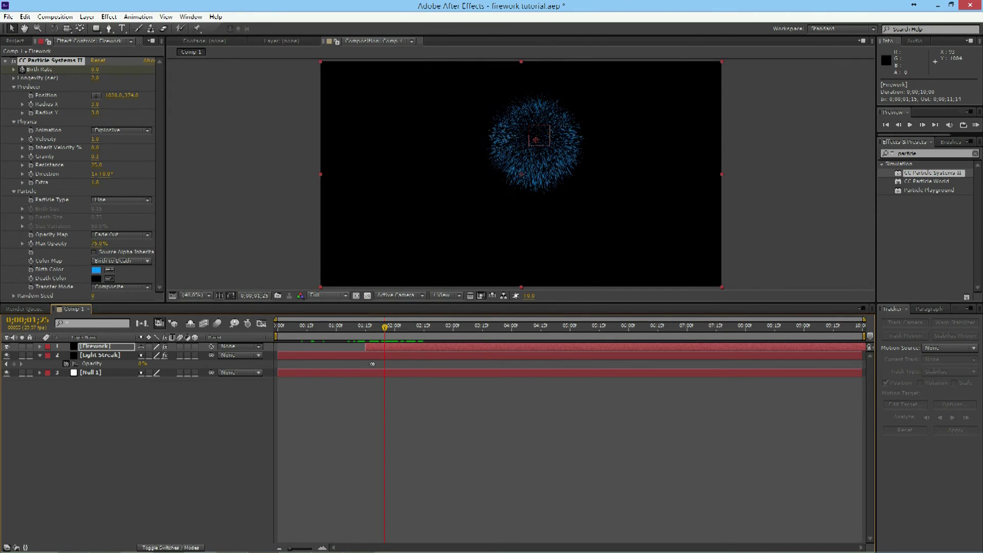
{"action": "left_click_drag", "start_coordinate": [95, 139], "coordinate": [97, 138]}
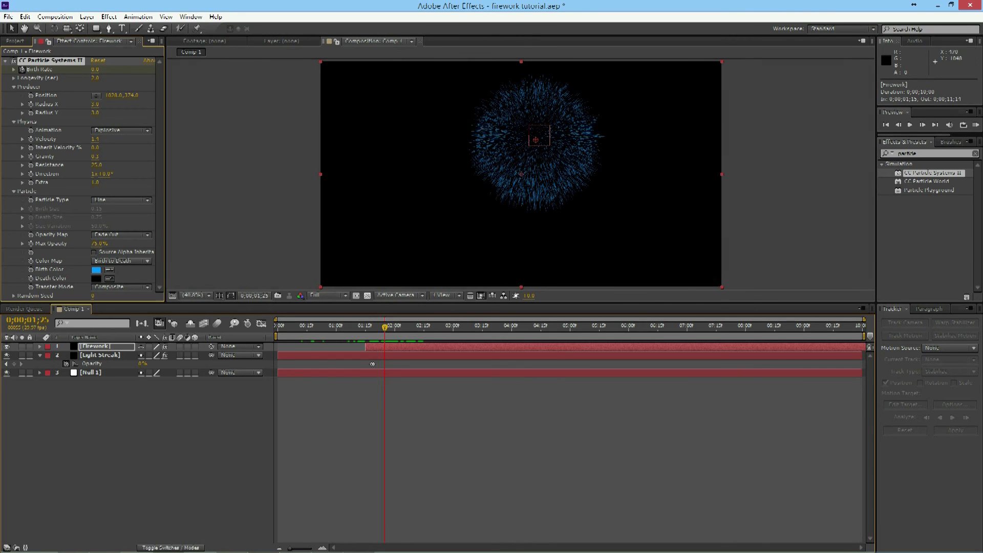
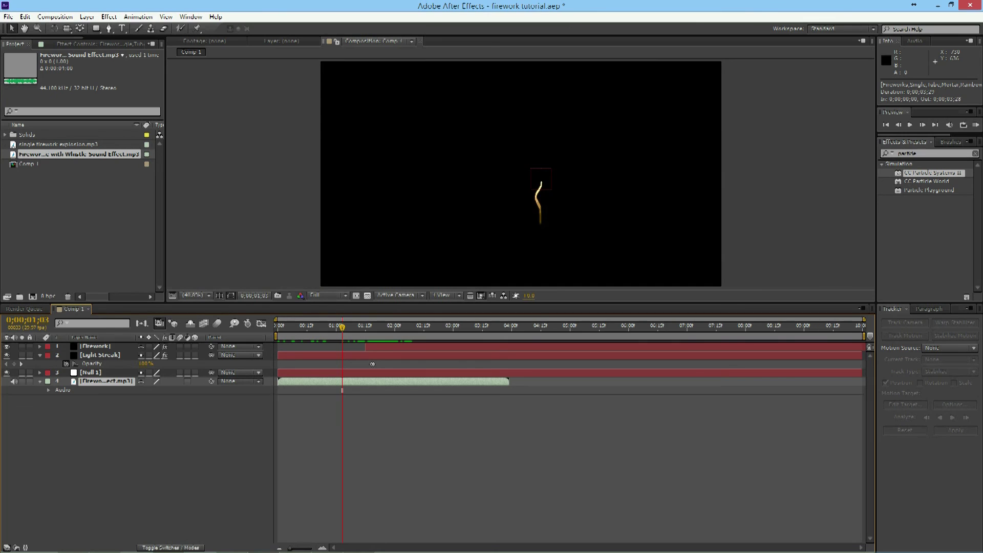
Reveal the whistle sound's waveform and shift its layer about 17 frames earlier so the whistle begins at the composition start
{"action": "left_click", "coordinate": [49, 390]}
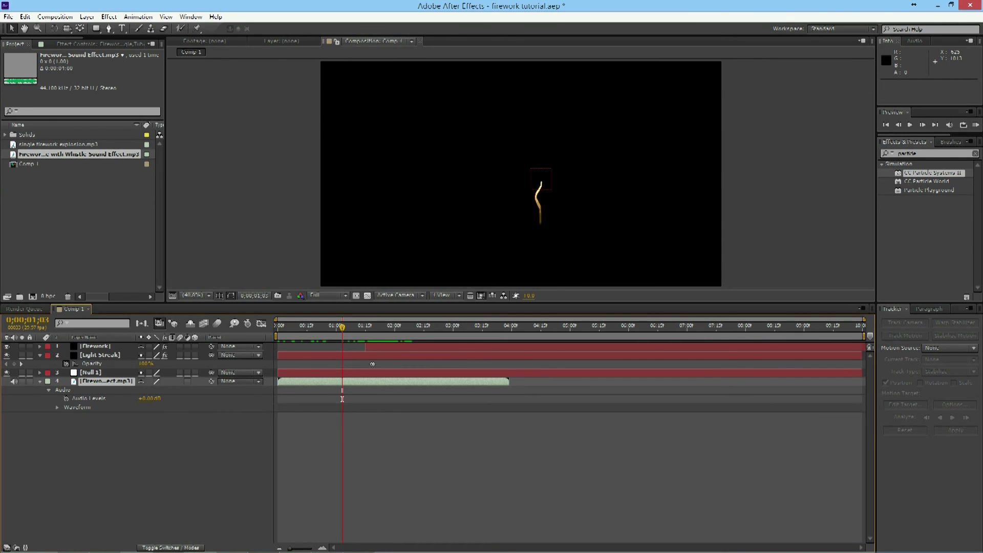
{"action": "left_click", "coordinate": [57, 407]}
{"action": "left_click_drag", "start_coordinate": [365, 382], "coordinate": [337, 382]}
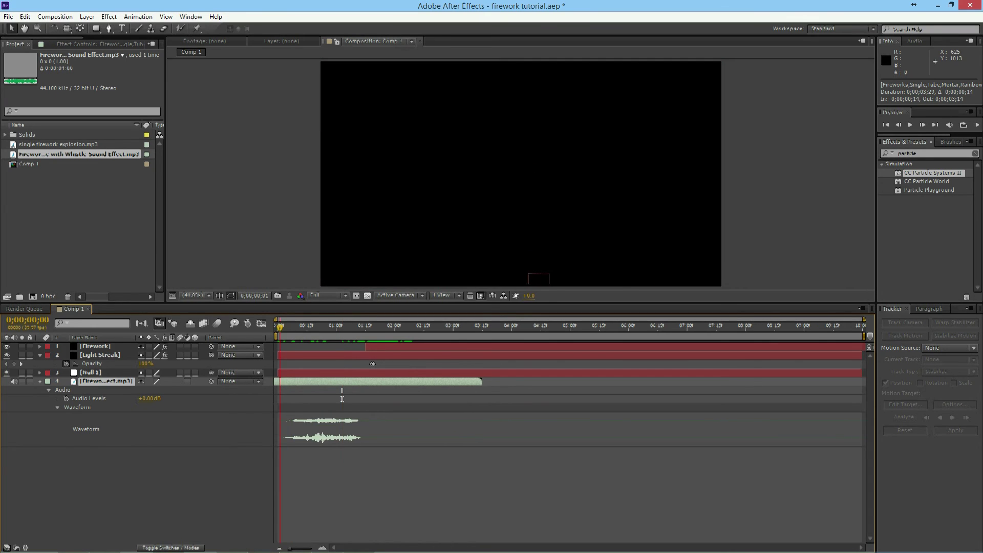
{"action": "key", "text": "alt+Page_Up"}
{"action": "key", "text": "alt+Page_Up"}
{"action": "key", "text": "alt+Page_Up"}
Time-stretch the whistle sound to 110%, shift it two frames earlier so the whistle starts at the beginning, and play it back
{"action": "right_click", "coordinate": [121, 382]}
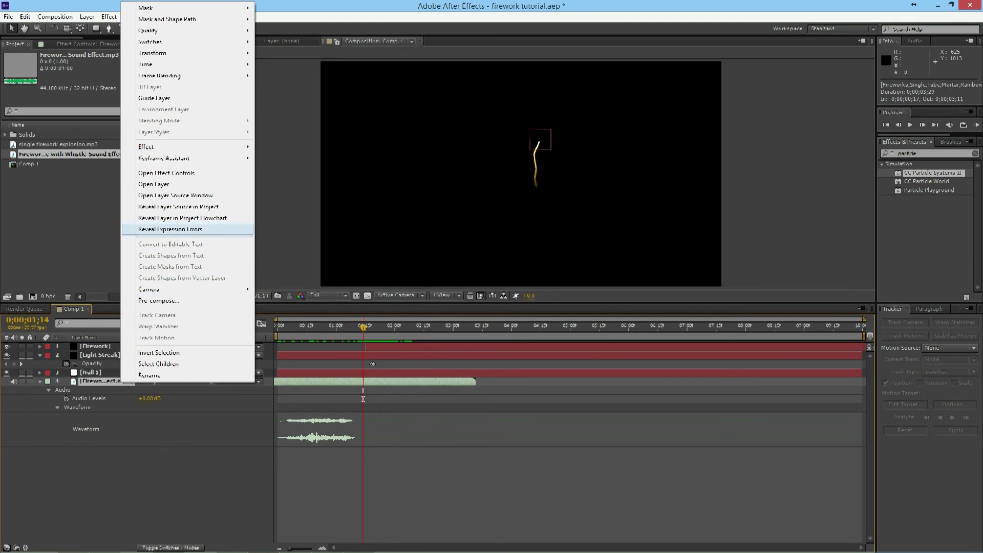
{"action": "mouse_move", "coordinate": [149, 64]}
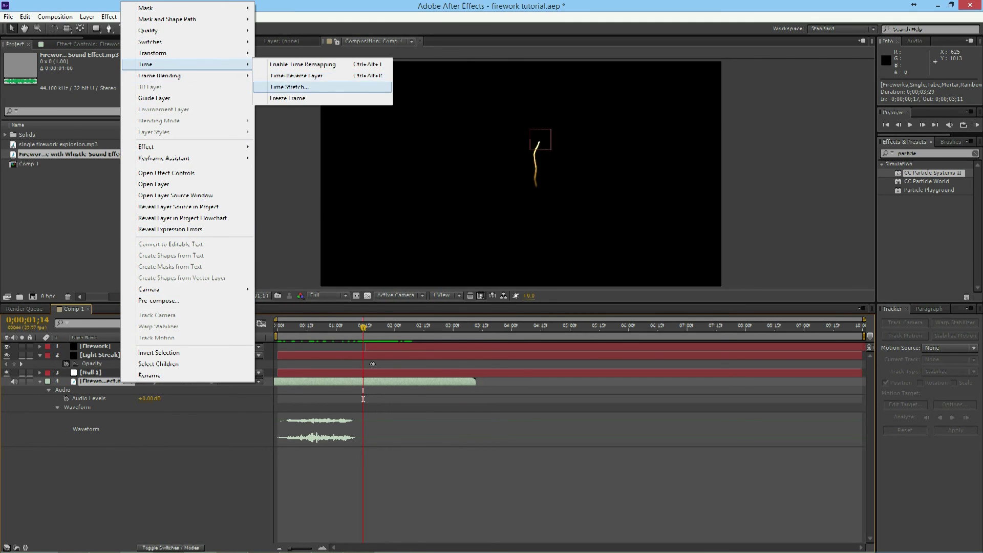
{"action": "left_click", "coordinate": [289, 87]}
{"action": "type", "text": "110"}
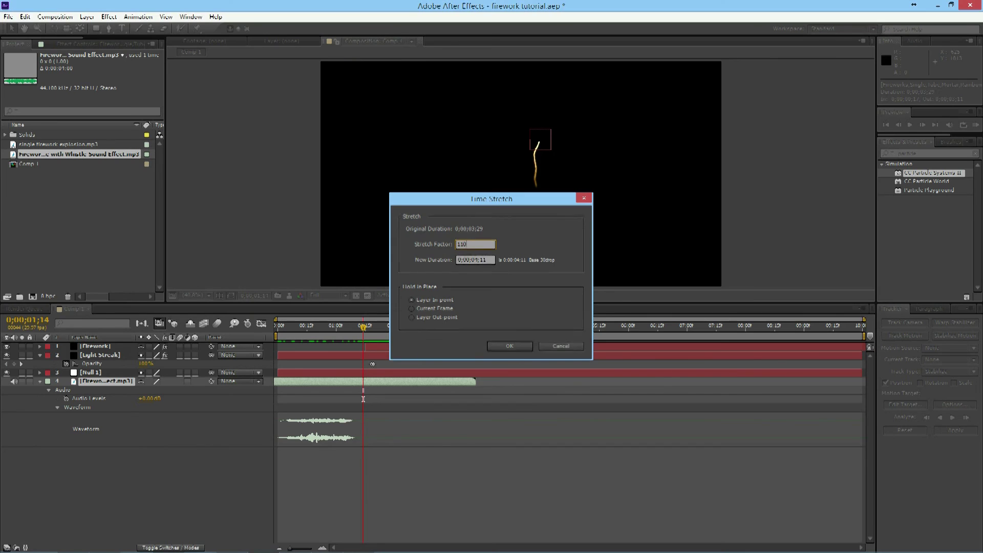
{"action": "key", "text": "Return"}
{"action": "left_click_drag", "start_coordinate": [363, 327], "coordinate": [280, 326]}
{"action": "left_click_drag", "start_coordinate": [314, 381], "coordinate": [310, 382]}
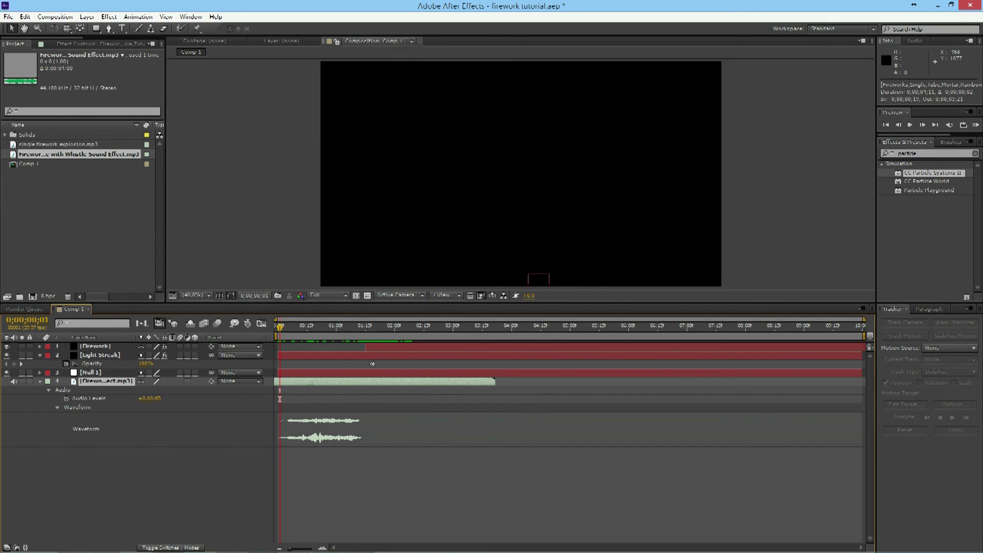
{"action": "key", "text": "space"}
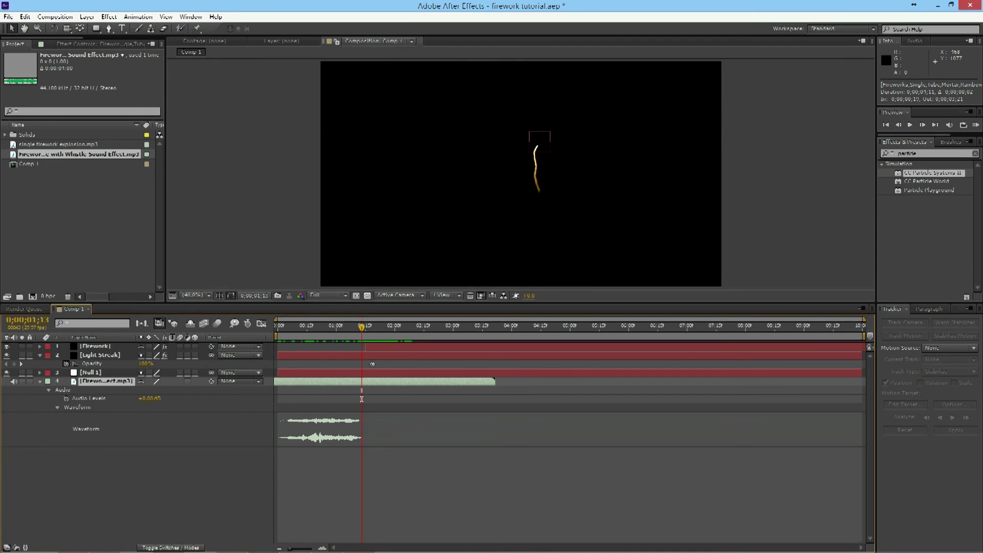
Add single firework explosion.mp3 to the composition below the whistle sound and reveal its waveform
{"action": "left_click_drag", "start_coordinate": [59, 144], "coordinate": [125, 457]}
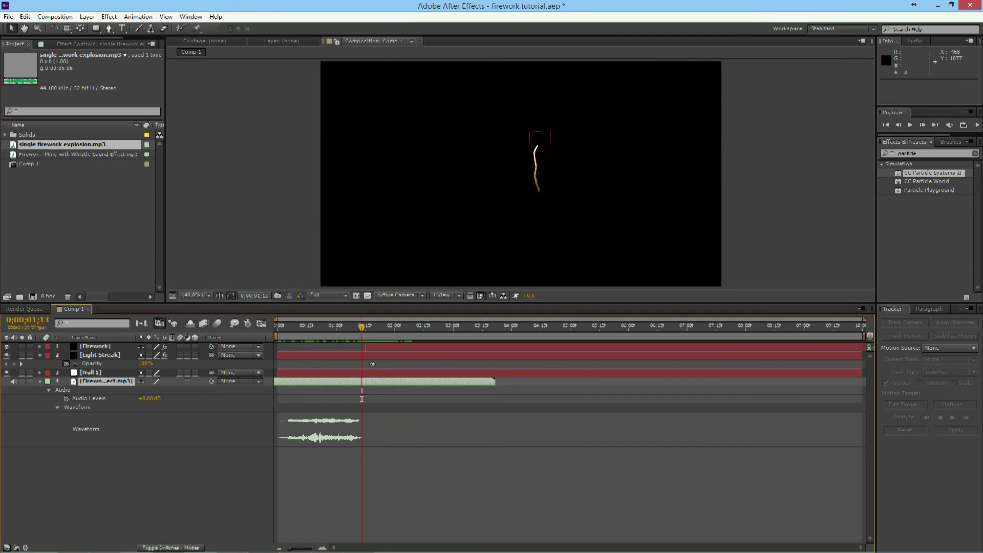
{"action": "left_click", "coordinate": [40, 451]}
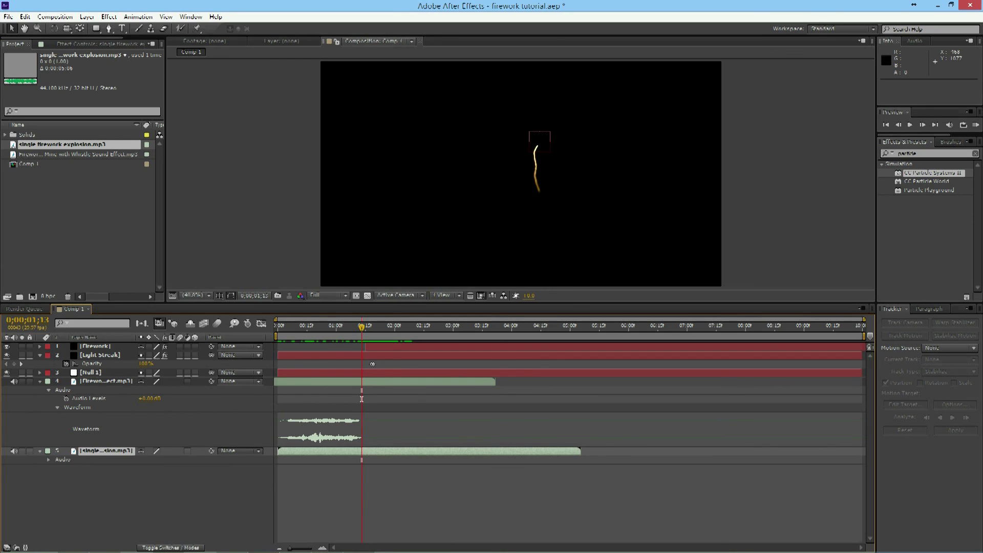
{"action": "left_click", "coordinate": [49, 459]}
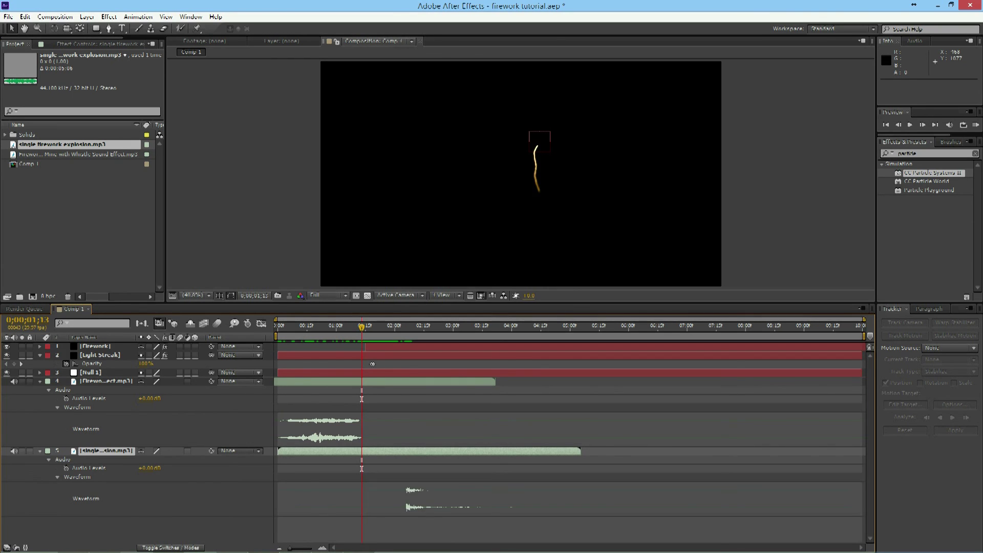
Shift the explosion sound earlier so its burst starts at 0;00;01;15, right after the whistle ends
{"action": "left_click_drag", "start_coordinate": [401, 450], "coordinate": [364, 451]}
{"action": "key", "text": "Page_Down"}
{"action": "key", "text": "Page_Down"}
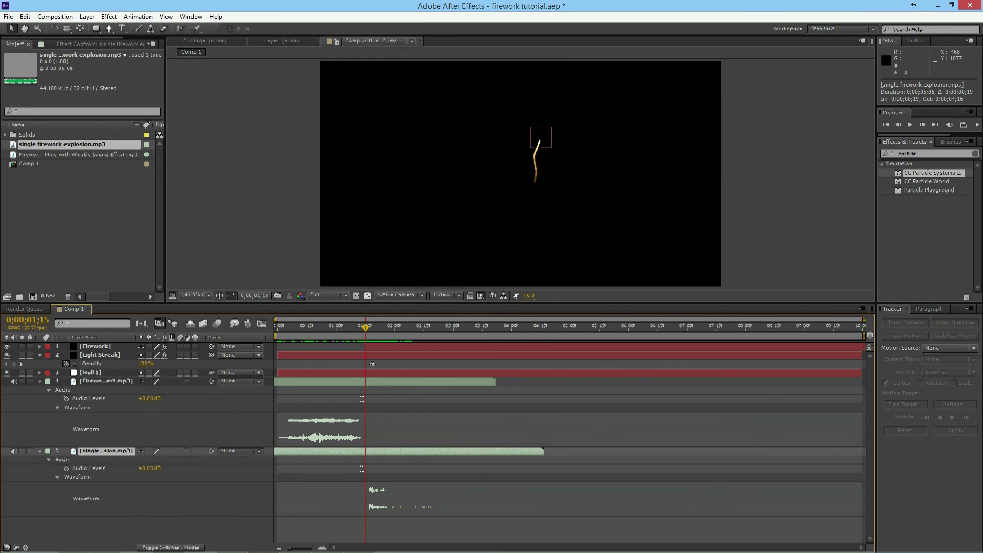
{"action": "left_click_drag", "start_coordinate": [376, 451], "coordinate": [373, 452]}
{"action": "key", "text": "alt+Page_Up"}
Set the explosion sound's audio level to +6 dB and preview the composition with sound
{"action": "left_click_drag", "start_coordinate": [149, 468], "coordinate": [151, 468]}
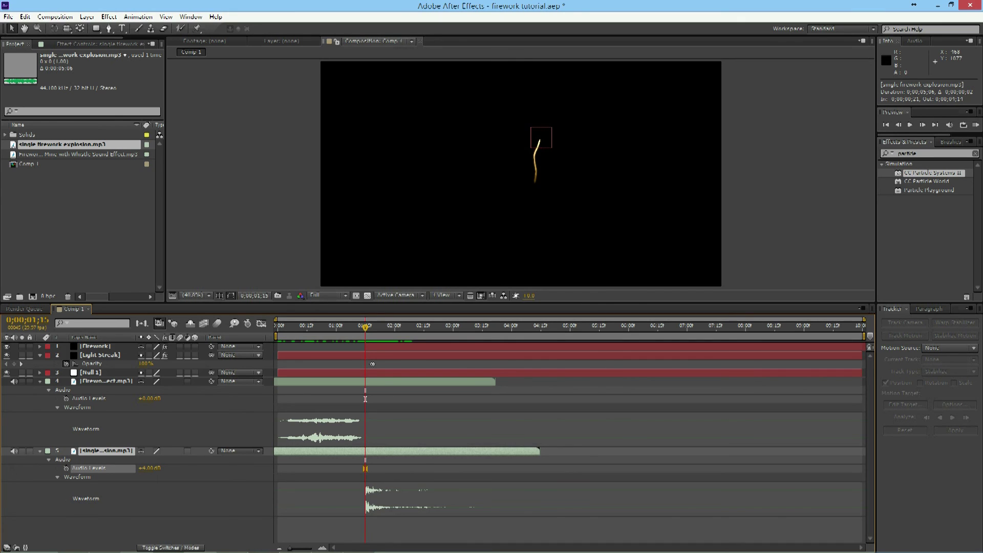
{"action": "left_click", "coordinate": [149, 468]}
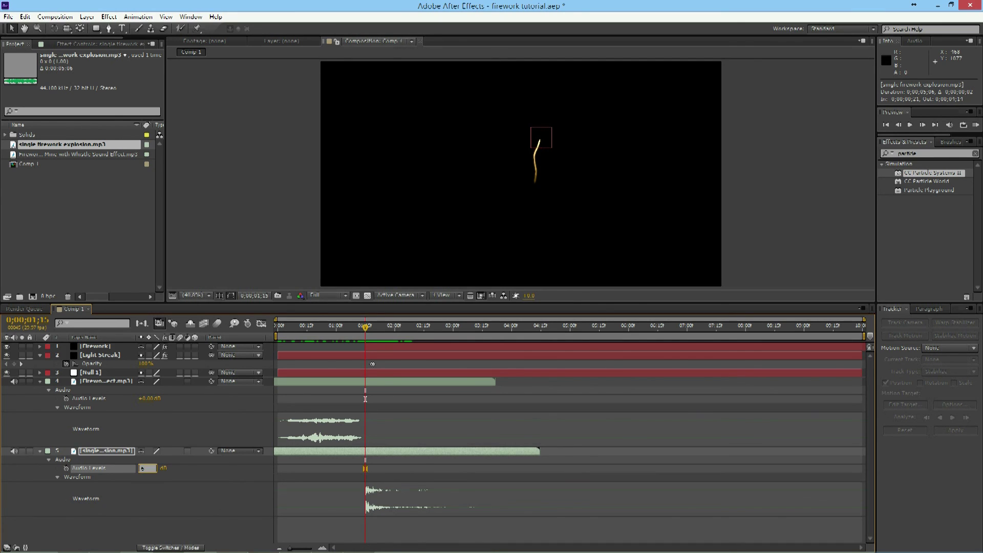
{"action": "key", "text": "Return"}
{"action": "key", "text": "shift+Page_Up"}
{"action": "key", "text": "Page_Up"}
{"action": "key", "text": "Page_Up"}
{"action": "key", "text": "KP_0"}
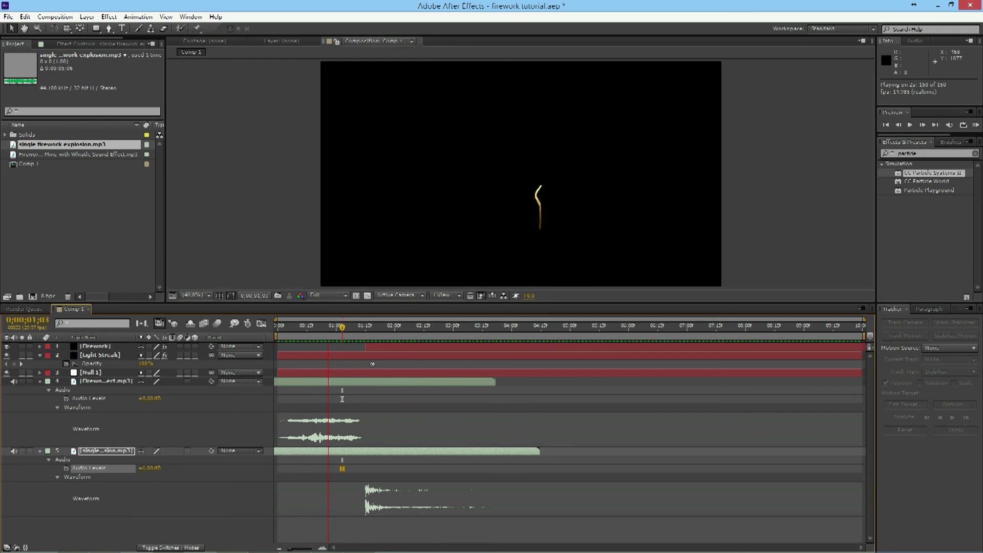
{"action": "key", "text": "space"}
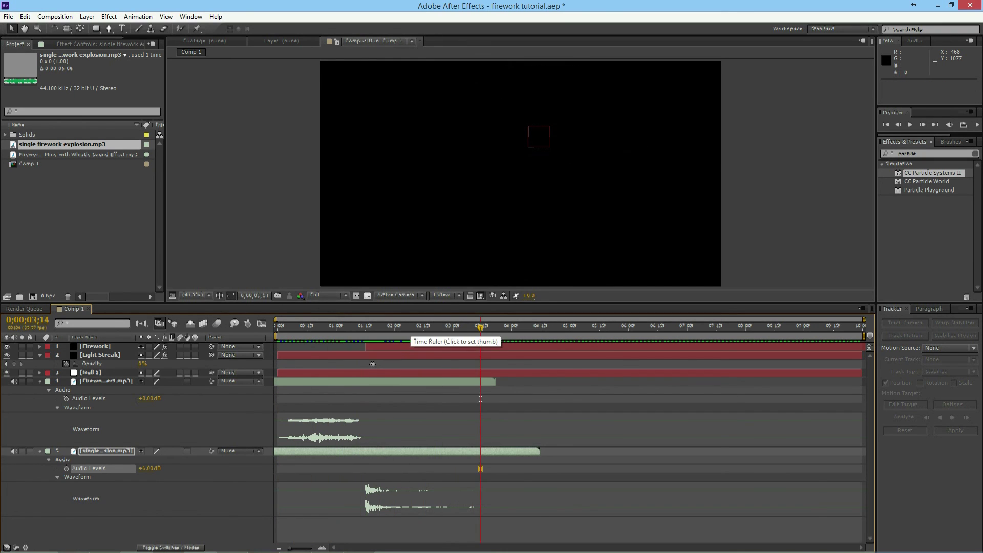
Move the explosion sound five frames later so its burst starts at 0;00;01;20, and check it against the particle explosion
{"action": "left_click", "coordinate": [365, 326]}
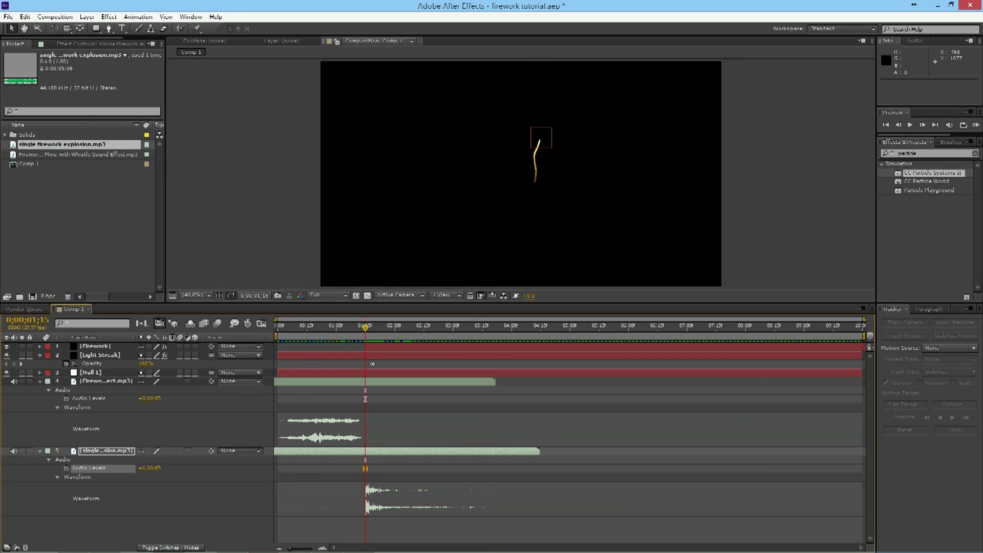
{"action": "left_click_drag", "start_coordinate": [373, 451], "coordinate": [383, 452]}
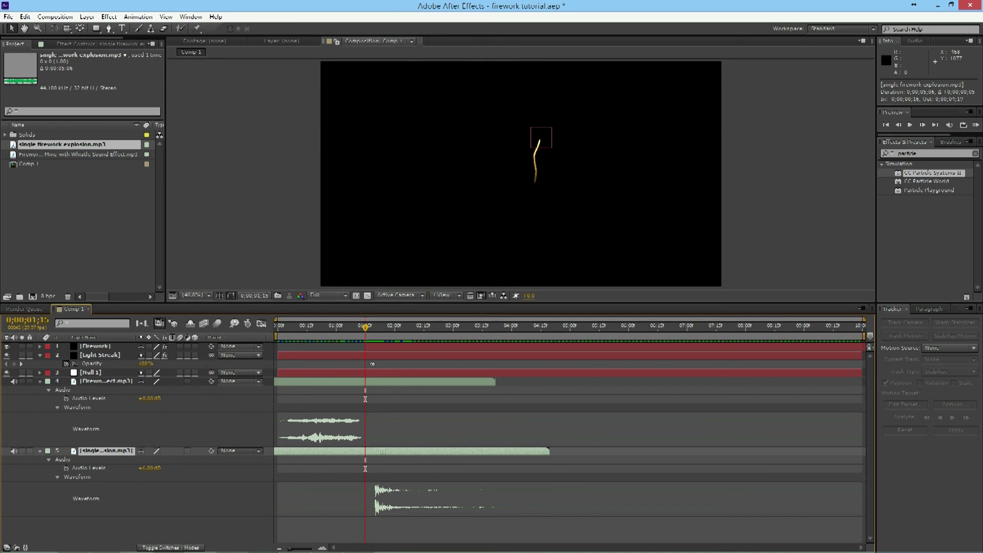
{"action": "key", "text": "space"}
{"action": "left_click_drag", "start_coordinate": [391, 326], "coordinate": [374, 326]}
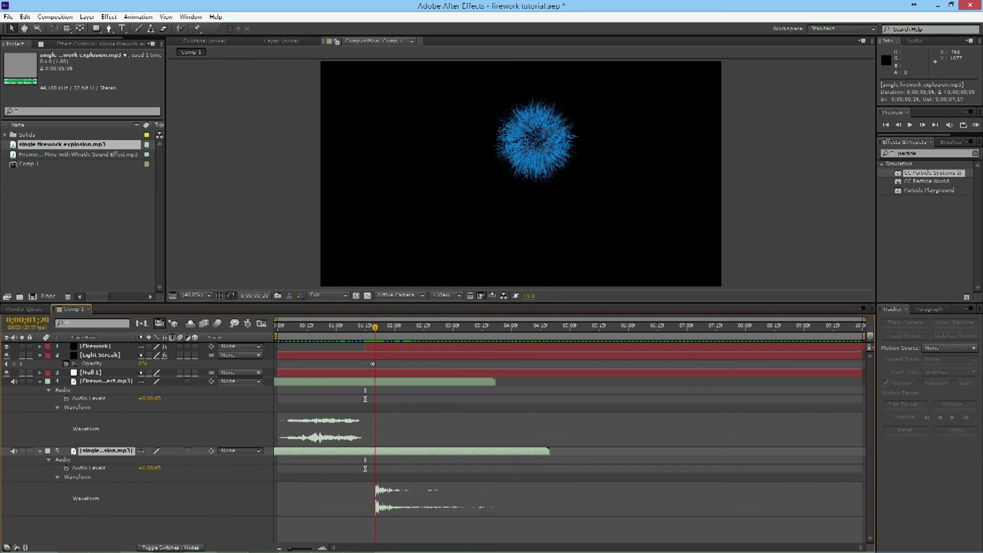
Nudge the explosion sound about two frames later and preview its timing against the particle burst
{"action": "left_click_drag", "start_coordinate": [370, 451], "coordinate": [372, 451]}
{"action": "key", "text": "space"}
{"action": "mouse_move", "coordinate": [294, 543]}
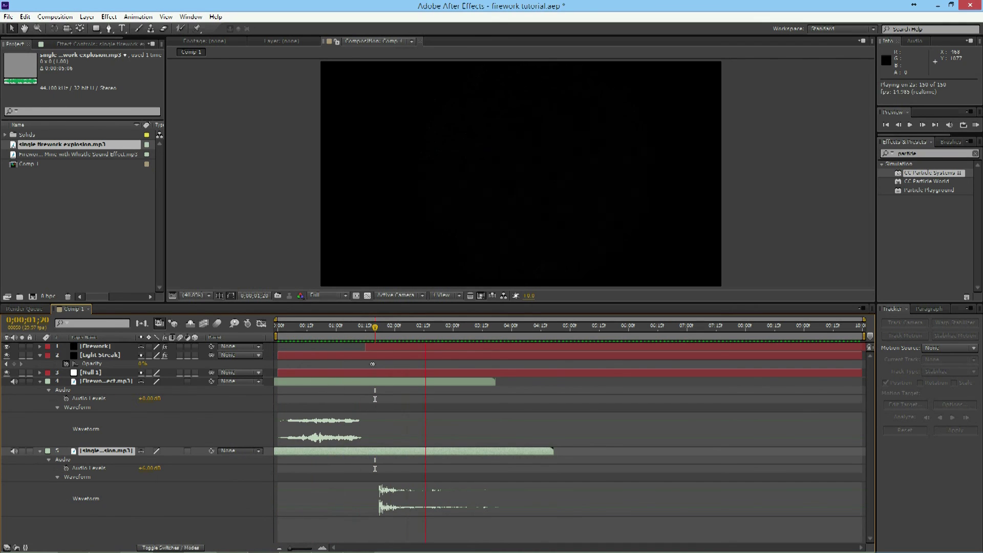
{"action": "key", "text": "space"}
Move the explosion sound further along so its burst starts at about 0;00;02;00, and preview the result
{"action": "left_click_drag", "start_coordinate": [393, 451], "coordinate": [404, 451]}
{"action": "key", "text": "space"}
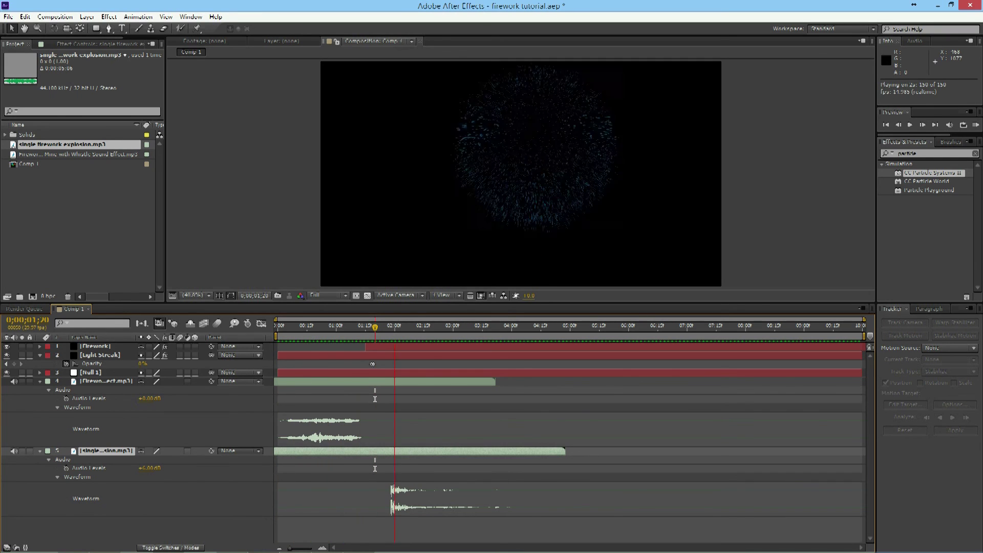
{"action": "key", "text": "space"}
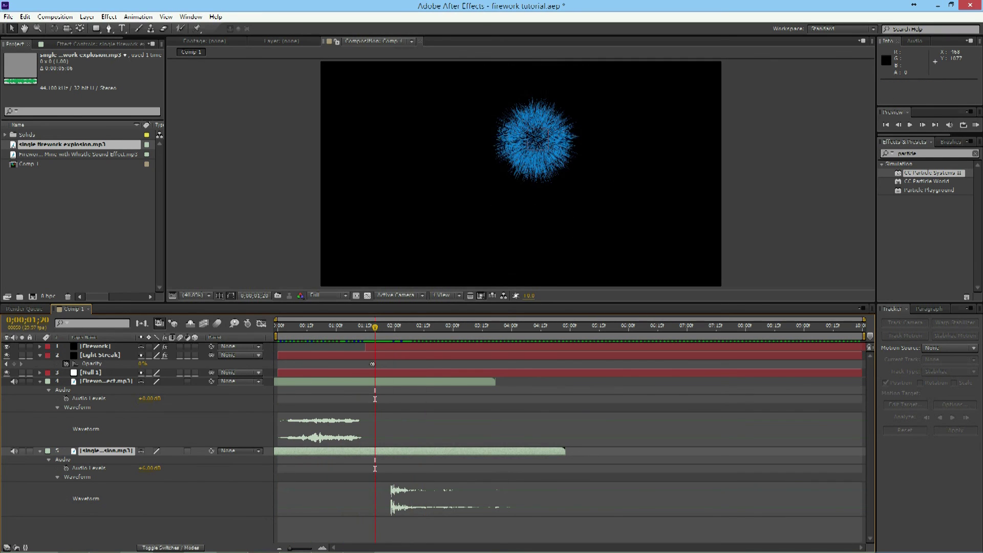